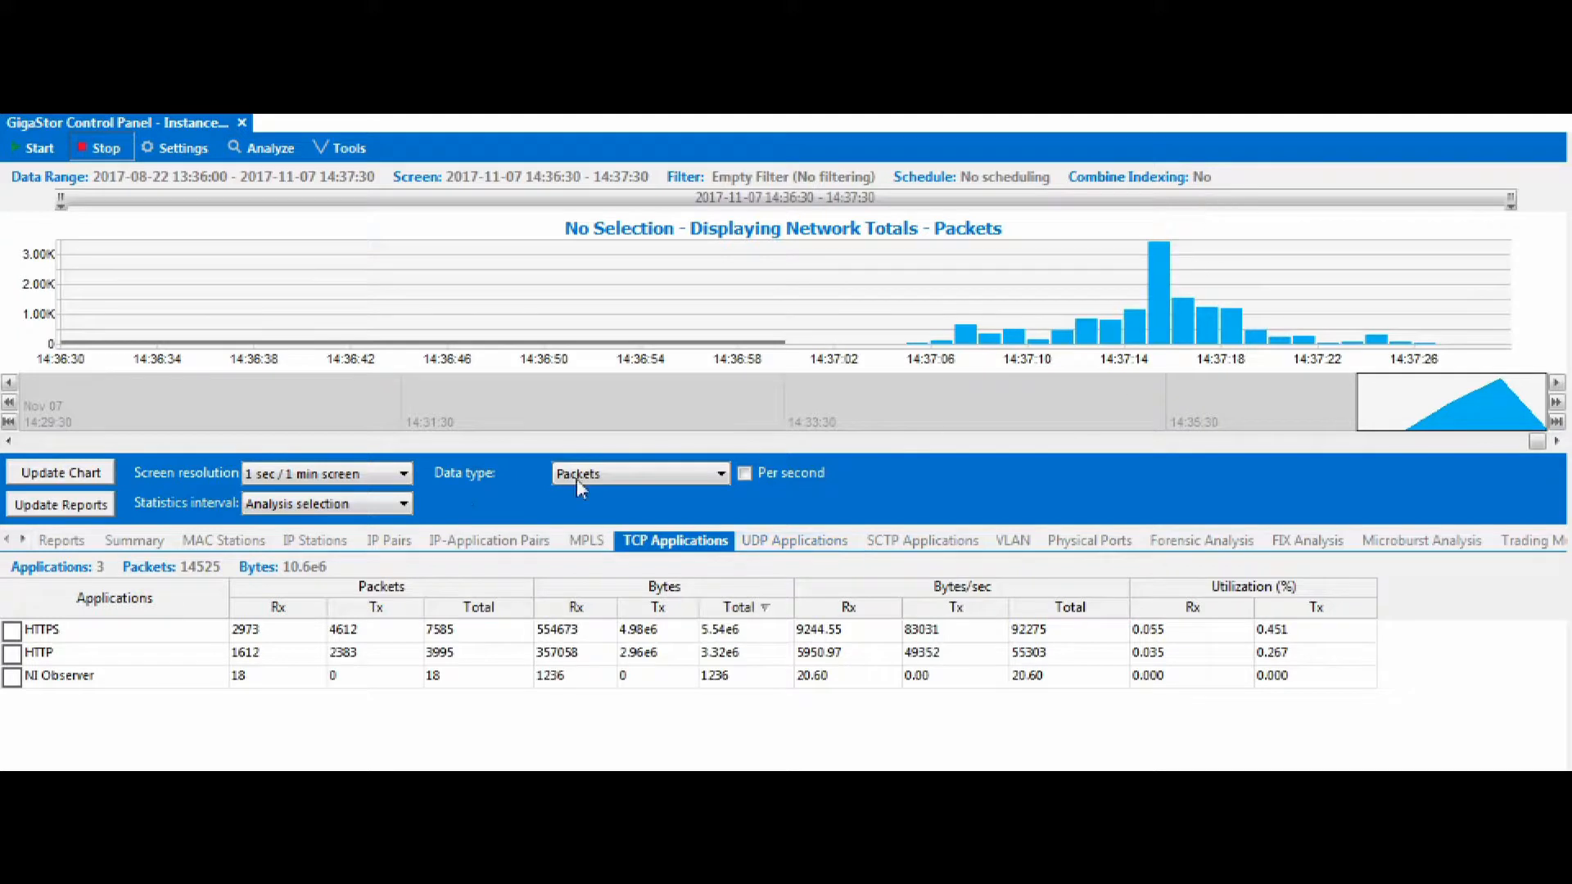
# Set the chart's screen resolution to 30 sec / 1 hour screen.
pyautogui.click(358, 476)
pyautogui.moveTo(292, 550); pyautogui.dragTo(359, 553)
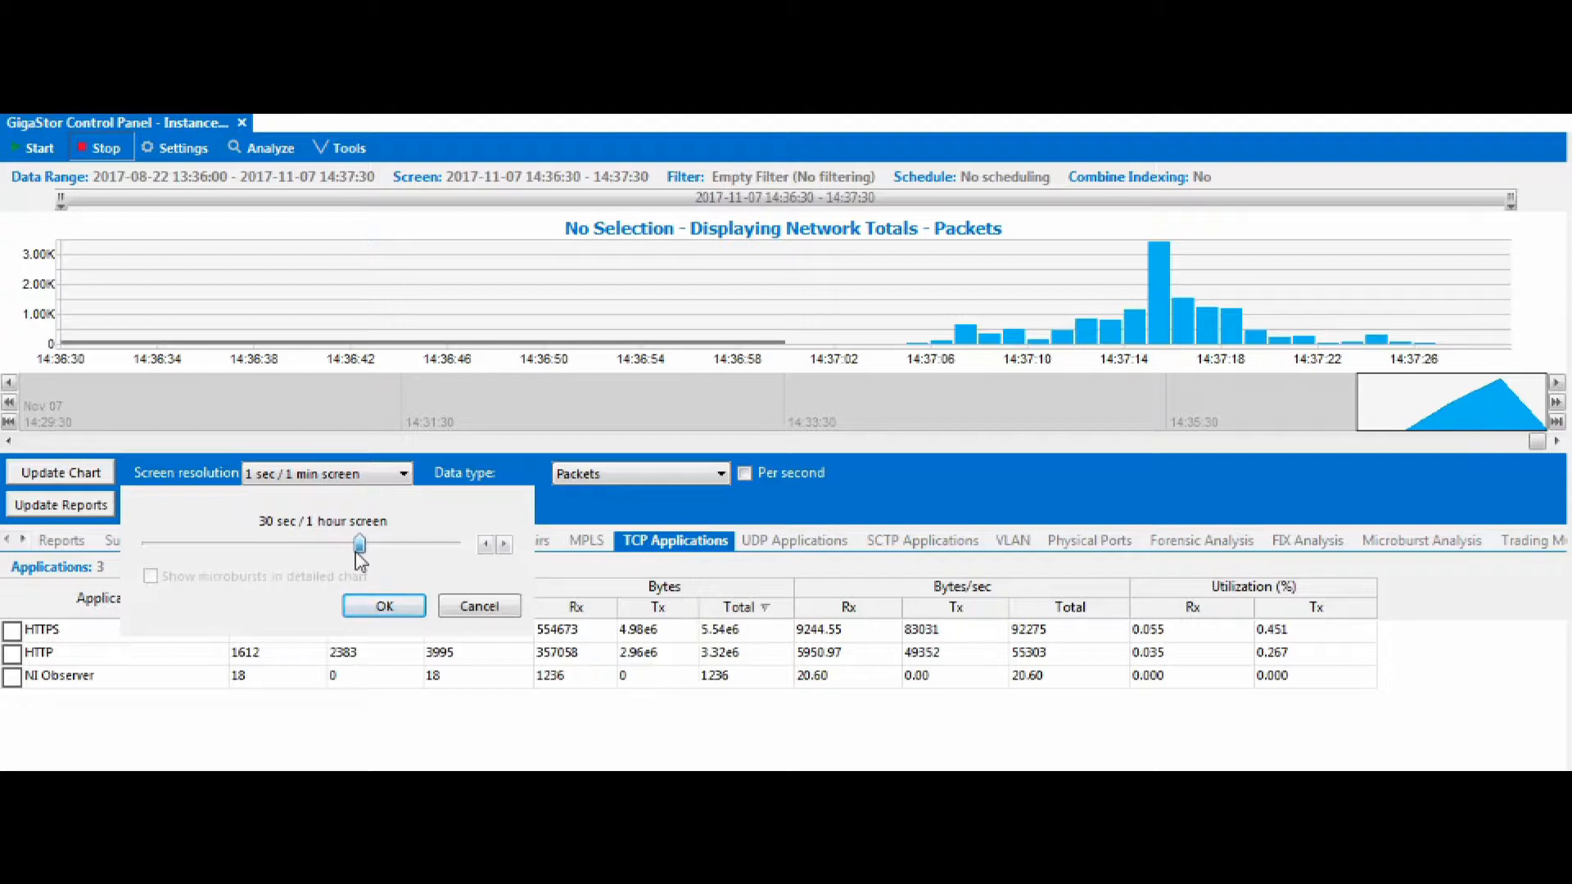
pyautogui.click(382, 609)
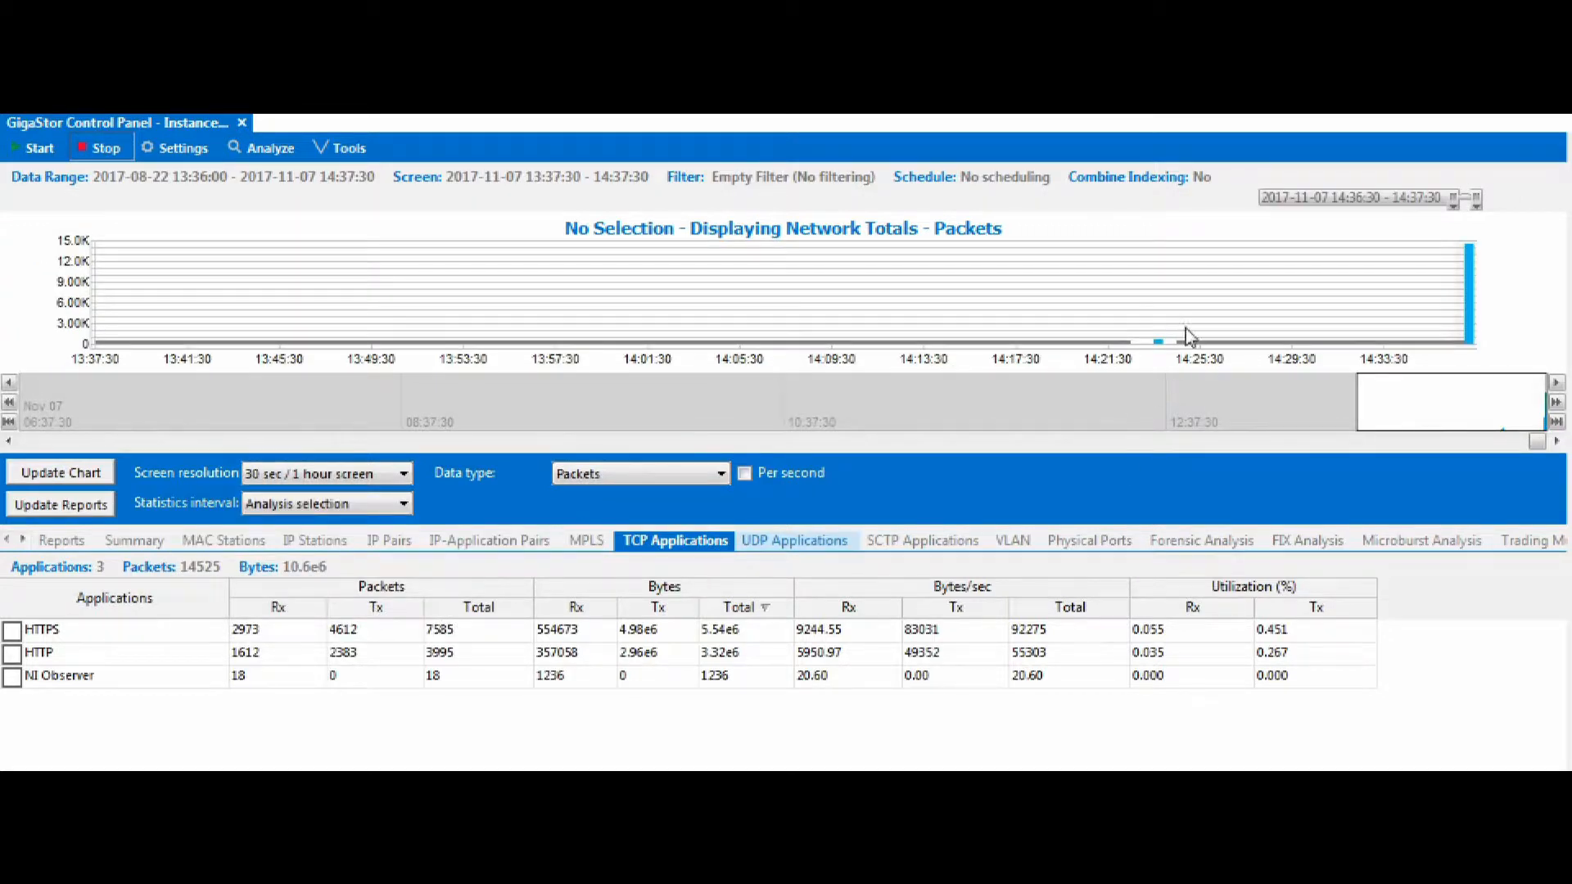
pyautogui.moveTo(1456, 204); pyautogui.dragTo(1095, 200)
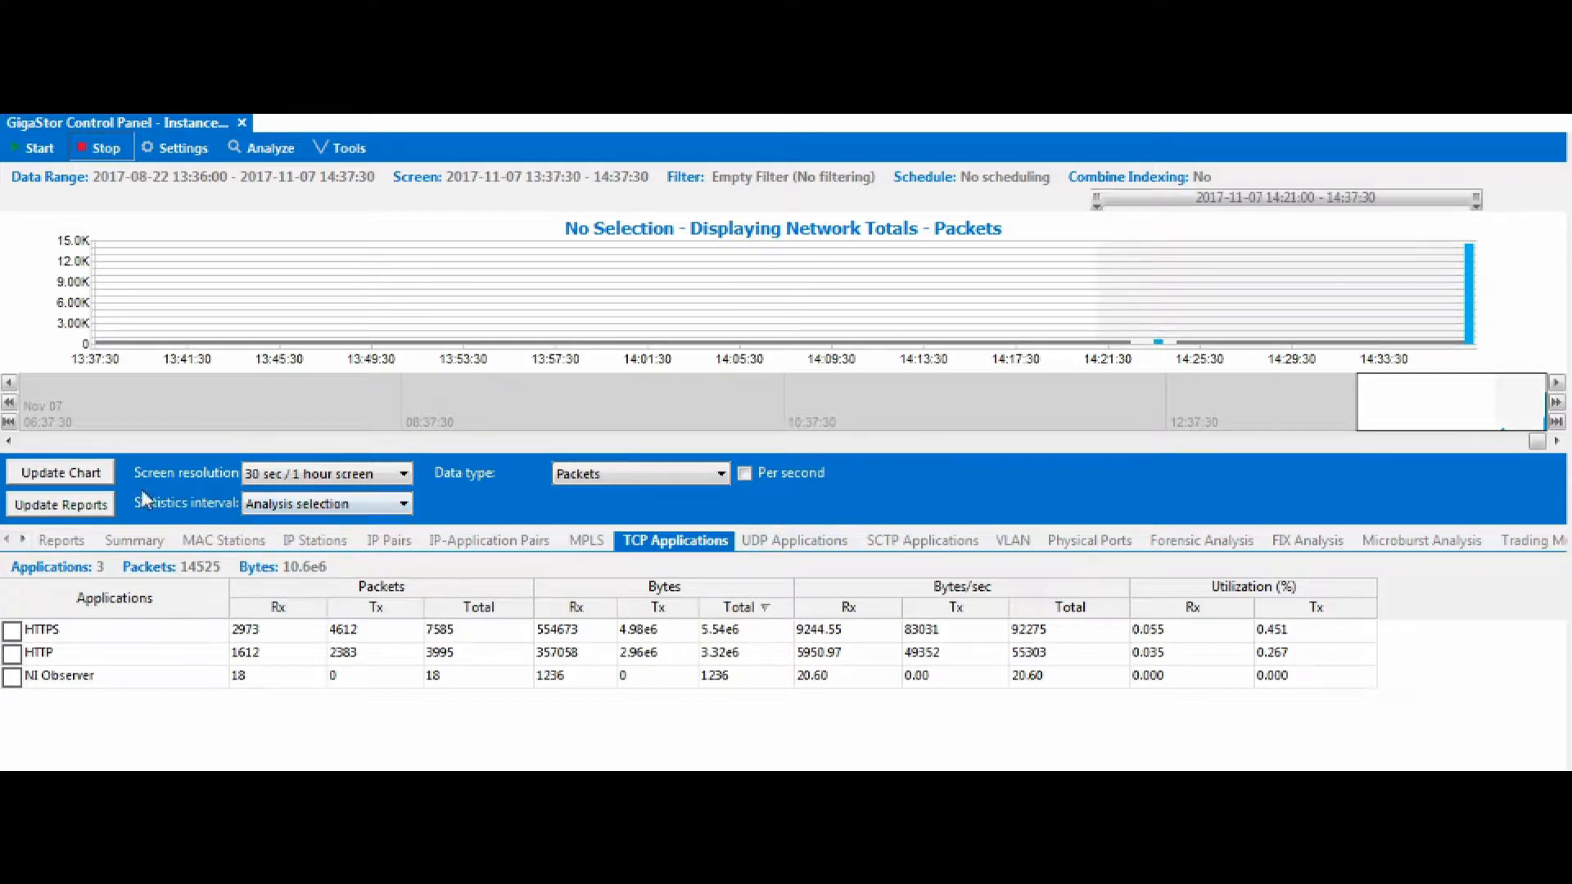
pyautogui.click(80, 510)
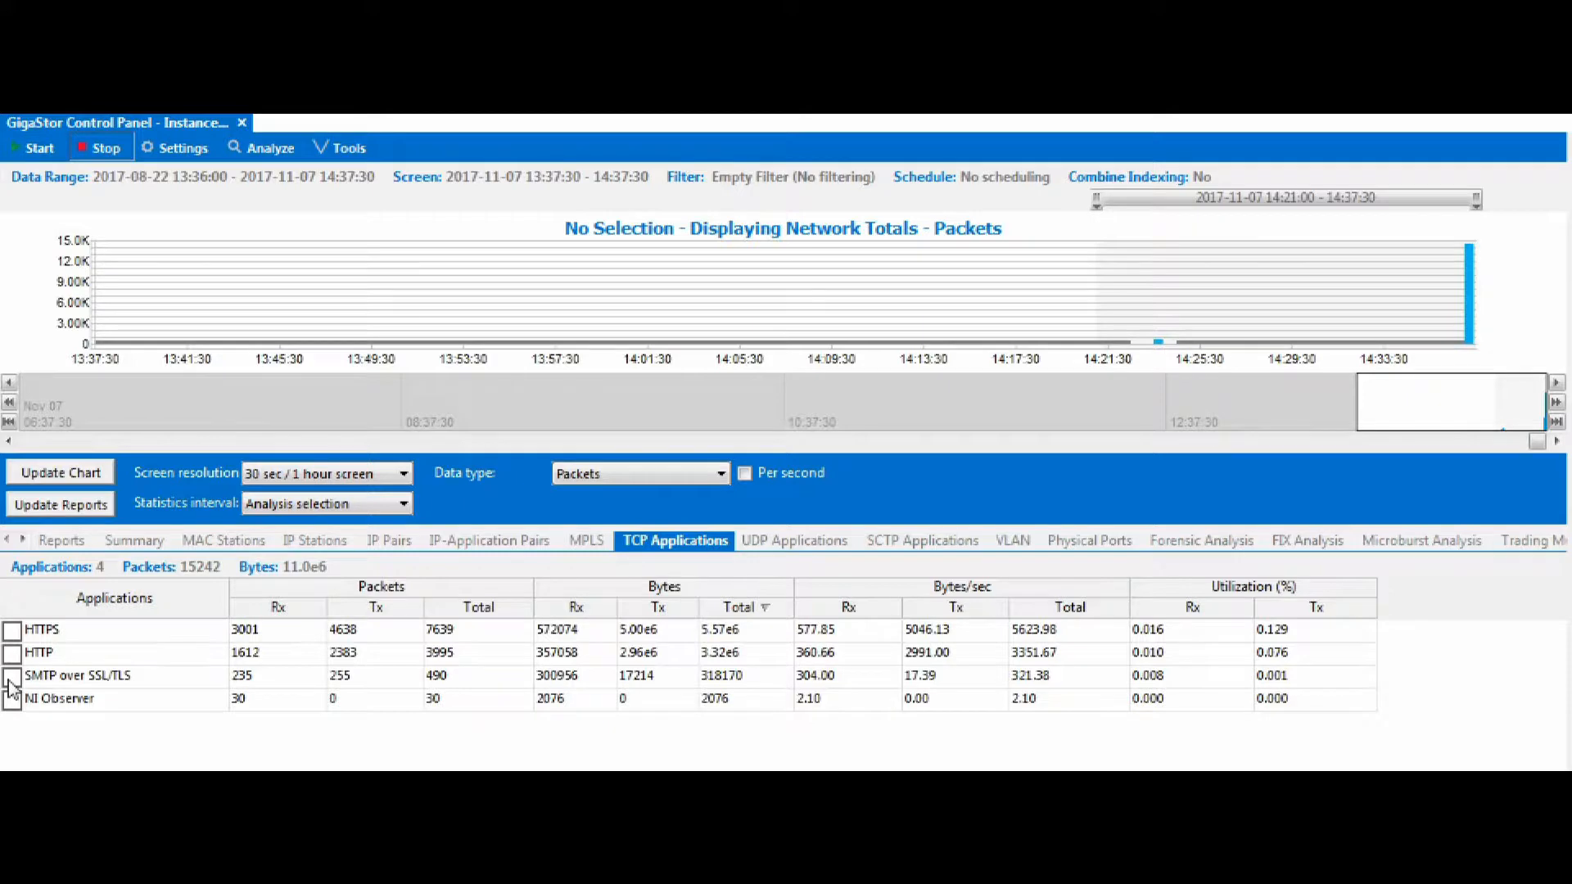
# Select the SMTP over SSL/TLS application and run an expert analysis and decode on it.
pyautogui.click(11, 678)
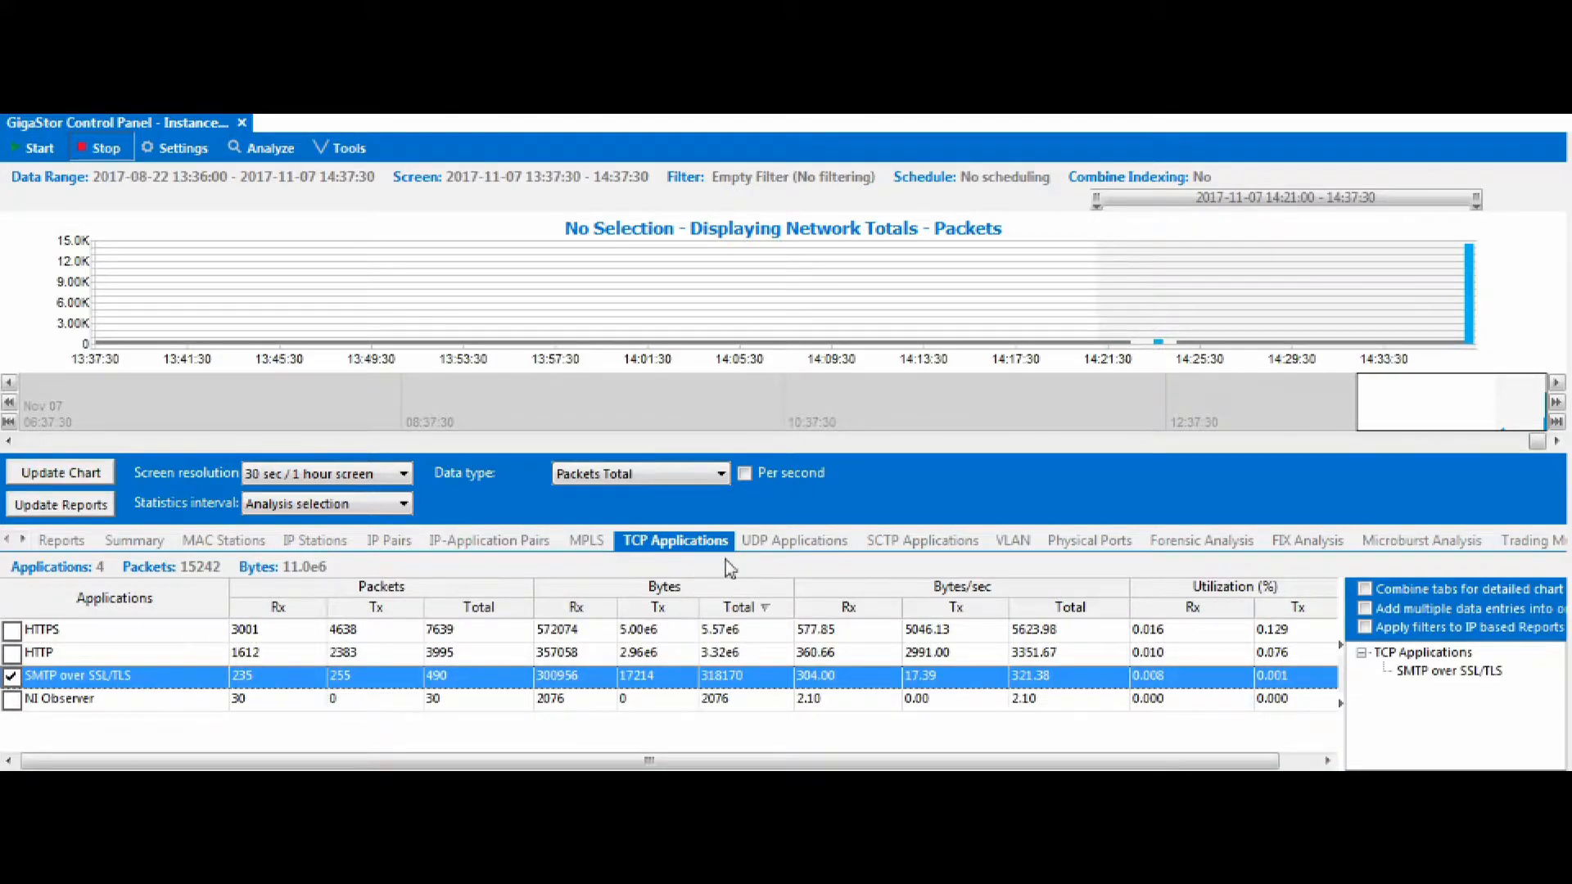
pyautogui.click(747, 543)
pyautogui.click(694, 544)
pyautogui.click(265, 155)
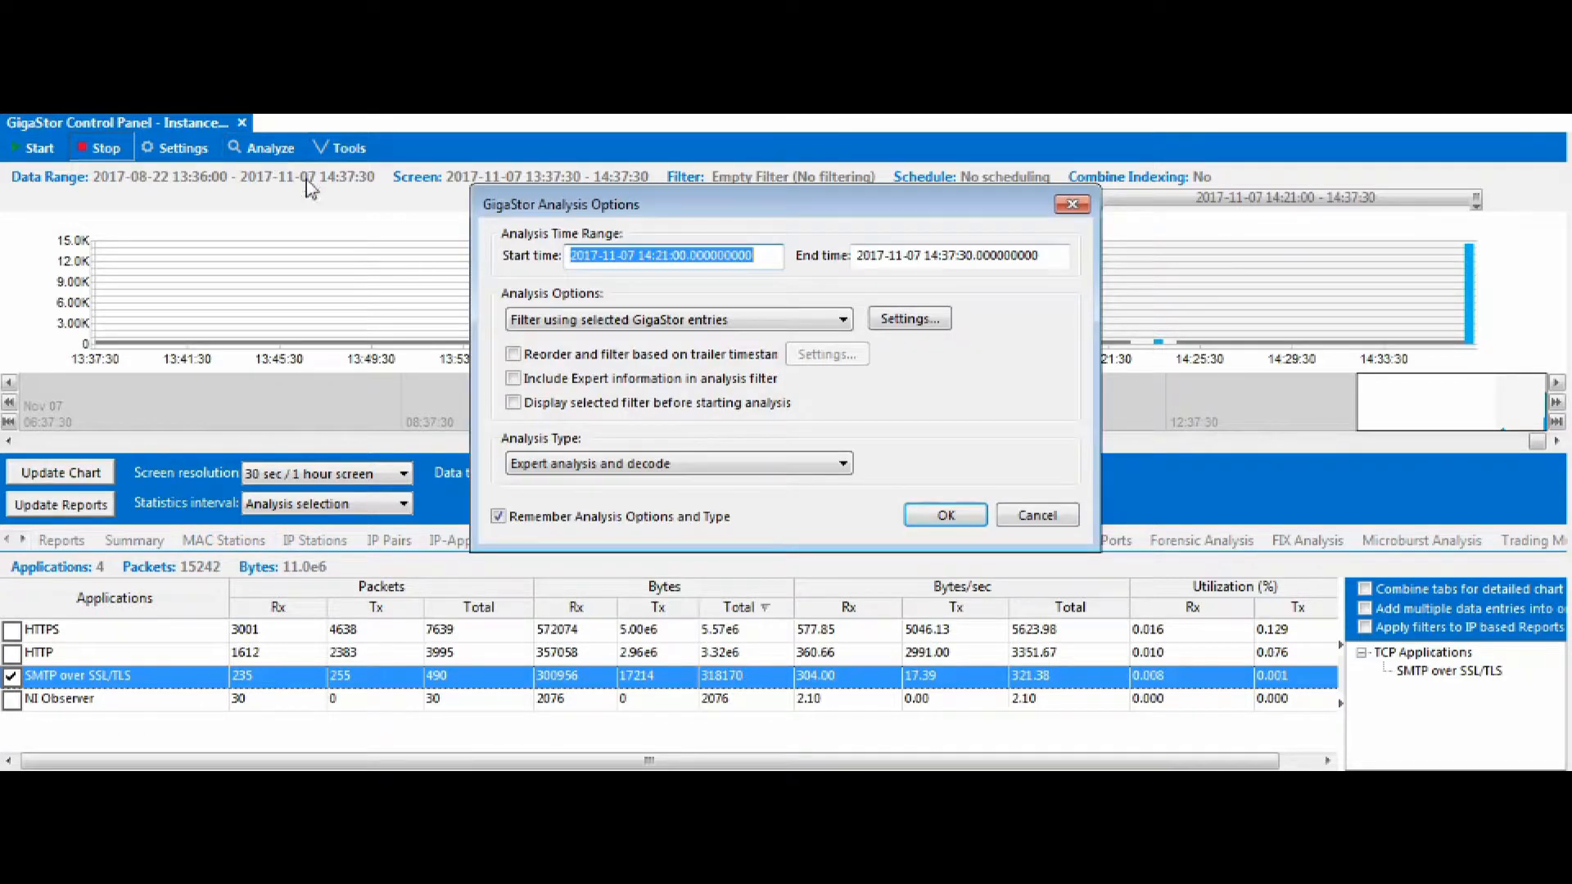
pyautogui.click(950, 518)
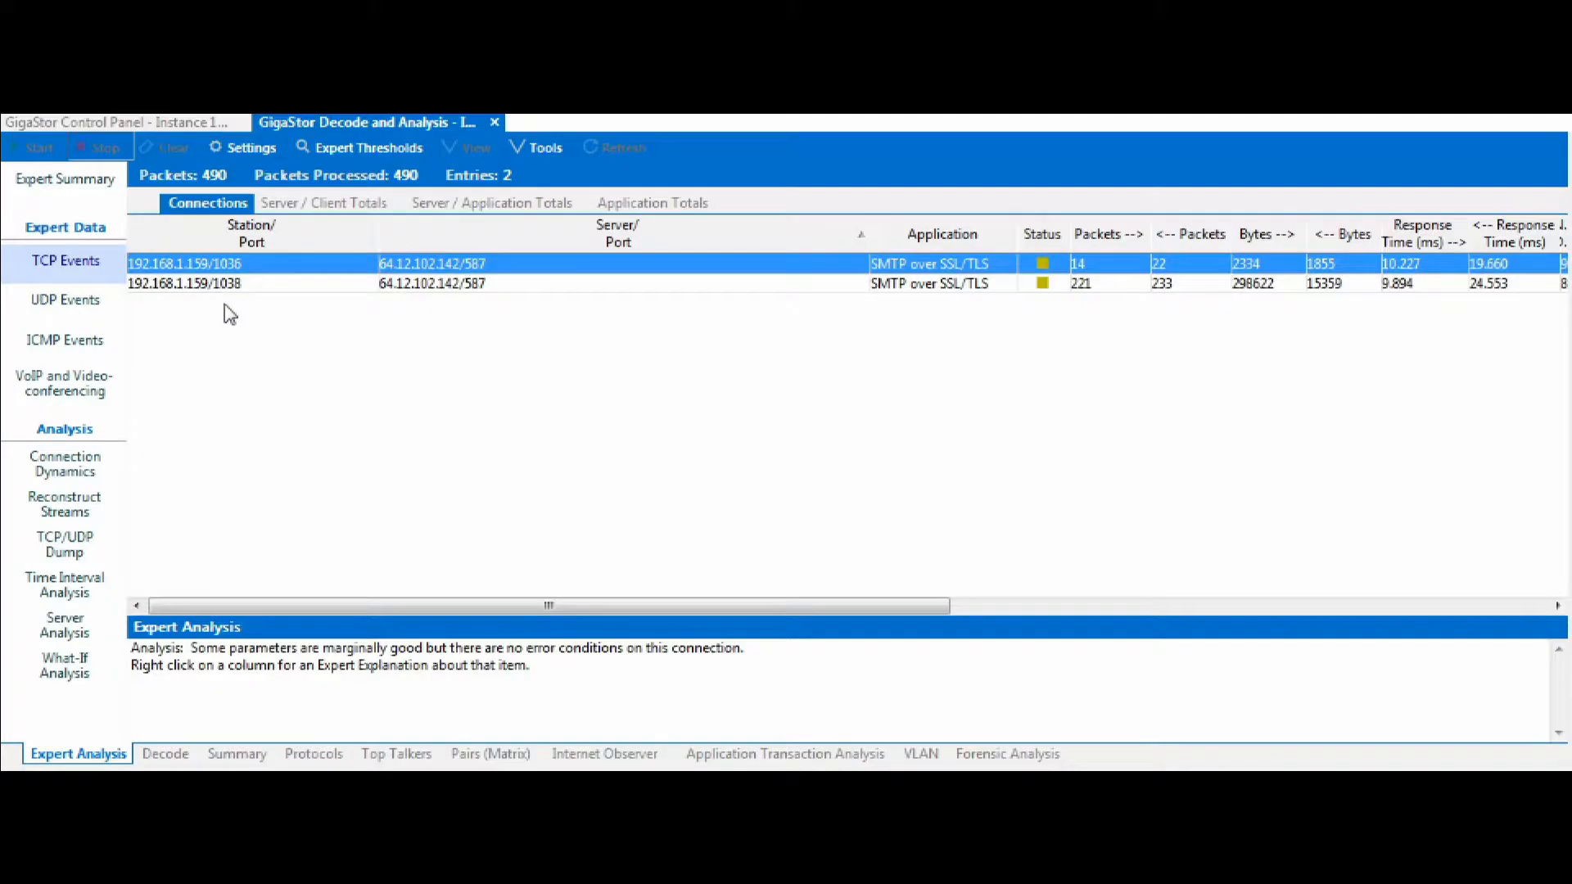
# Open the TCP dump for the first SMTP over SSL/TLS connection, 192.168.1.159/1036.
pyautogui.rightClick(271, 272)
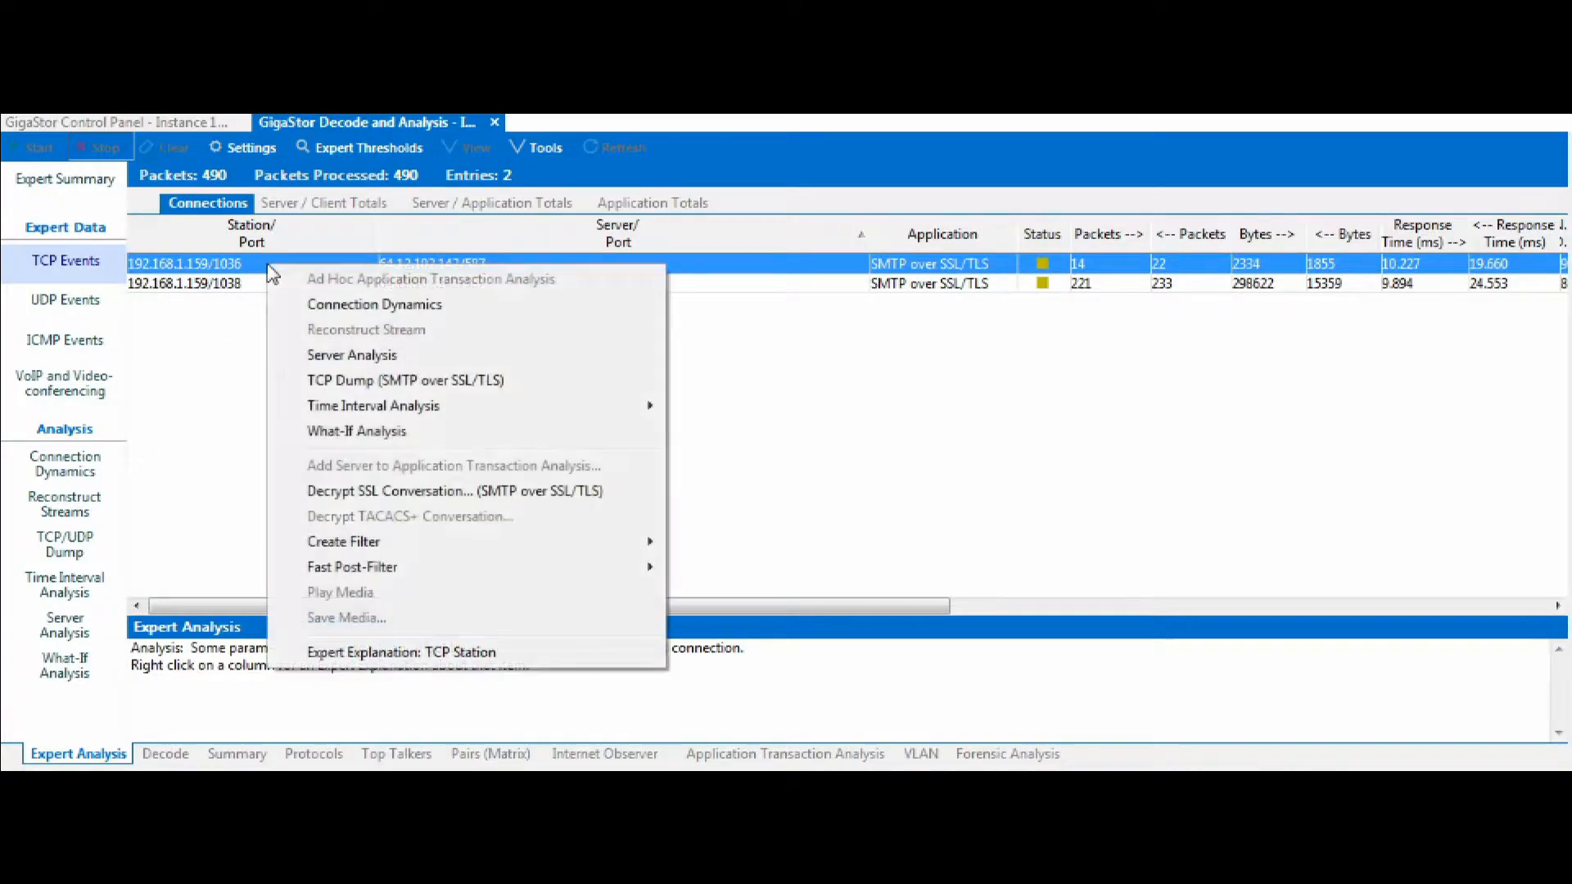
pyautogui.click(414, 382)
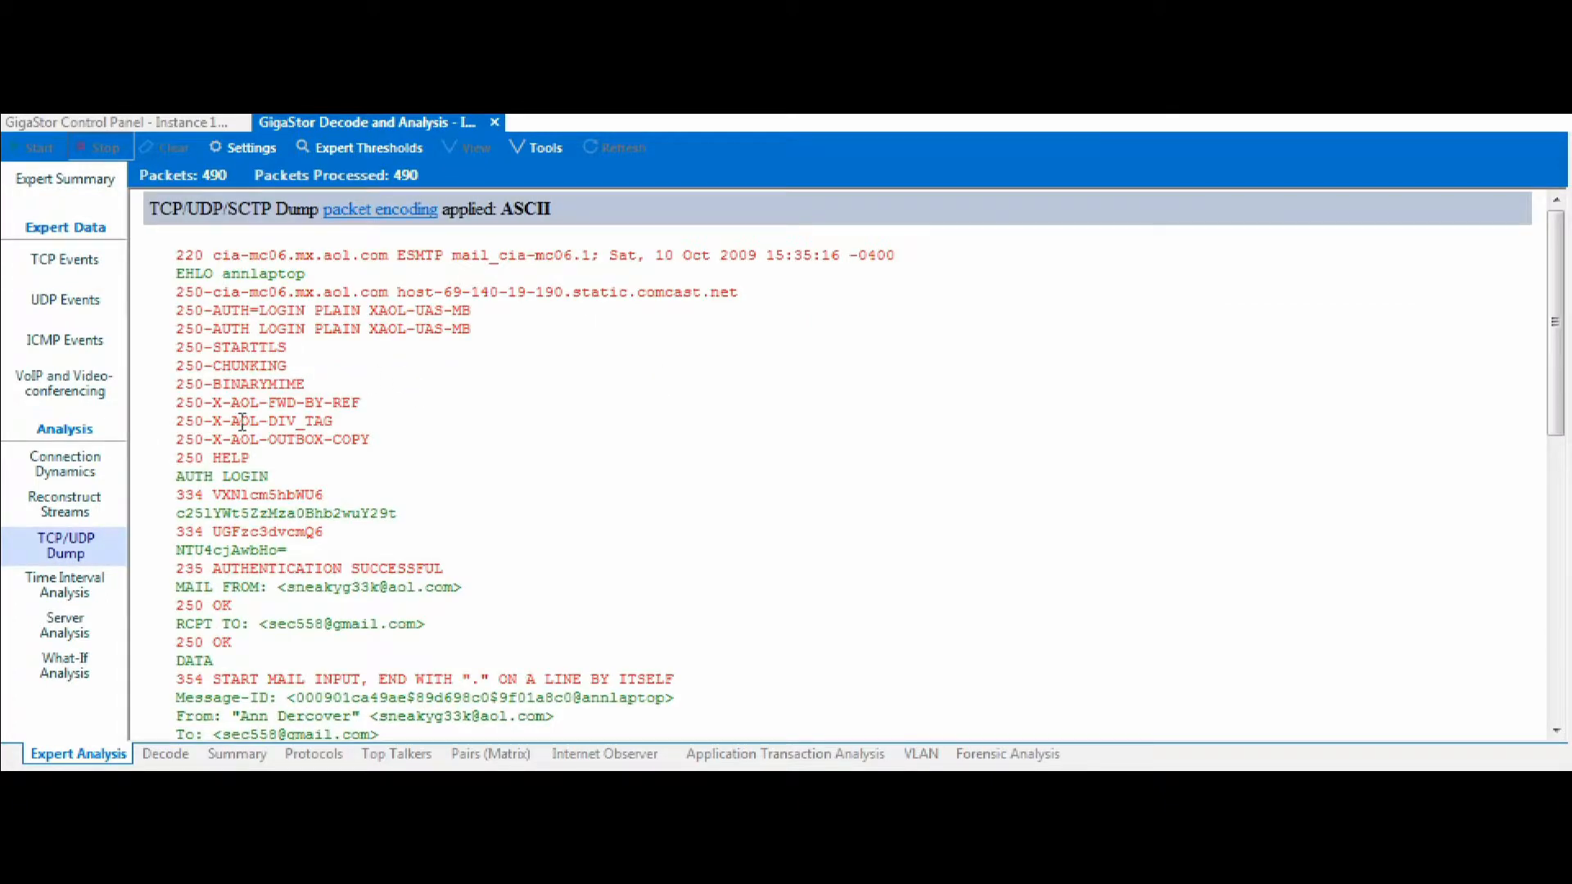
# Scroll through the dump and examine the e-mail's message body text.
pyautogui.moveTo(1556, 269); pyautogui.dragTo(1564, 536)
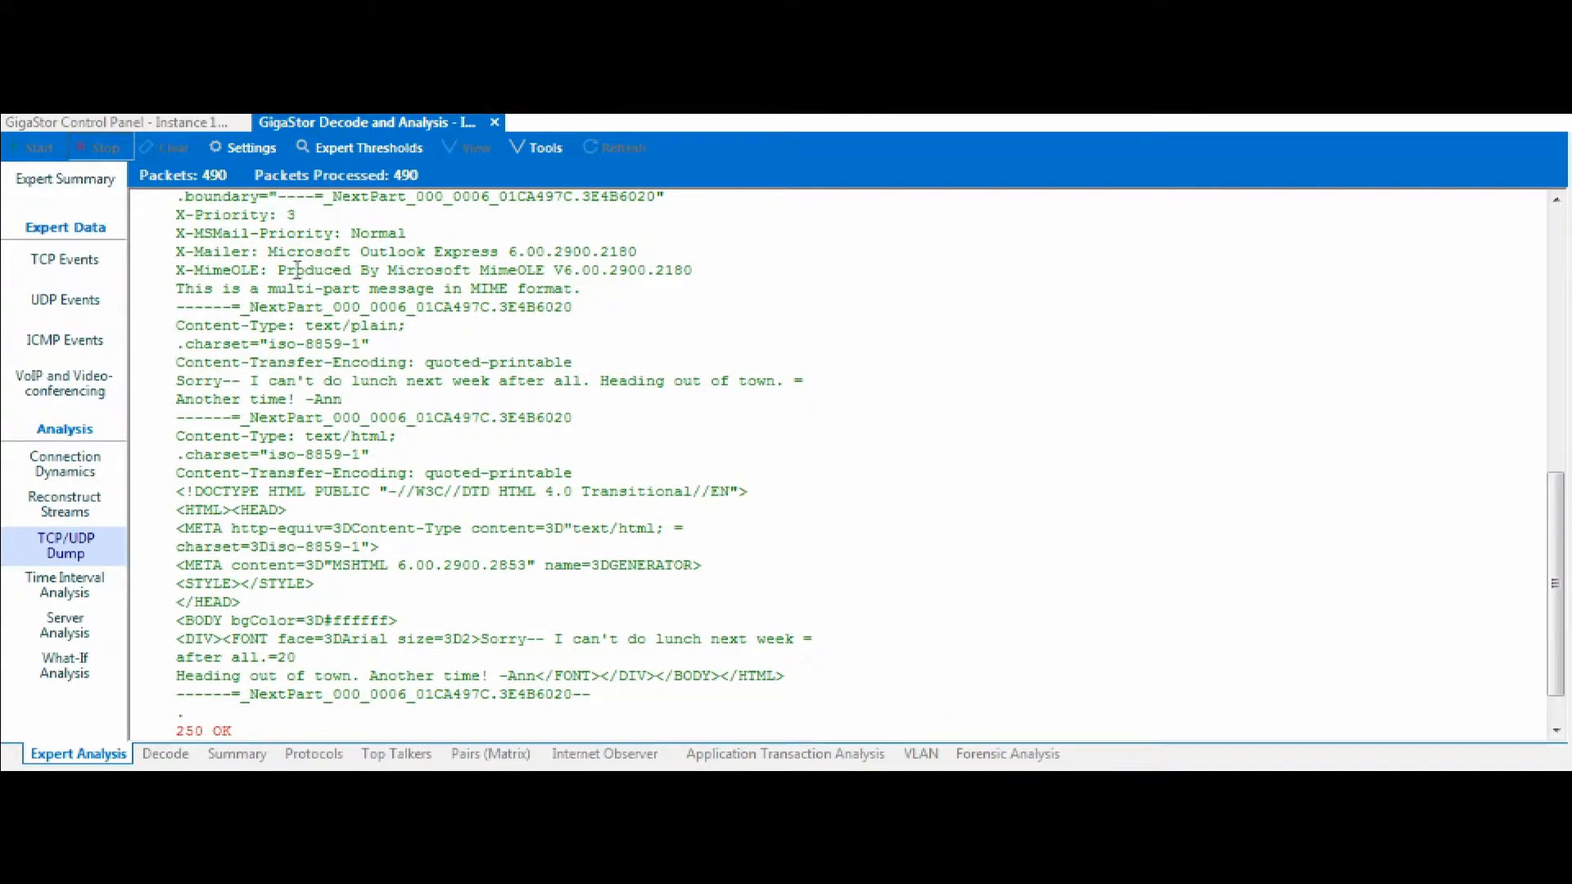
pyautogui.moveTo(307, 325); pyautogui.dragTo(362, 328)
pyautogui.moveTo(176, 383); pyautogui.dragTo(359, 401)
pyautogui.moveTo(361, 400); pyautogui.dragTo(177, 390)
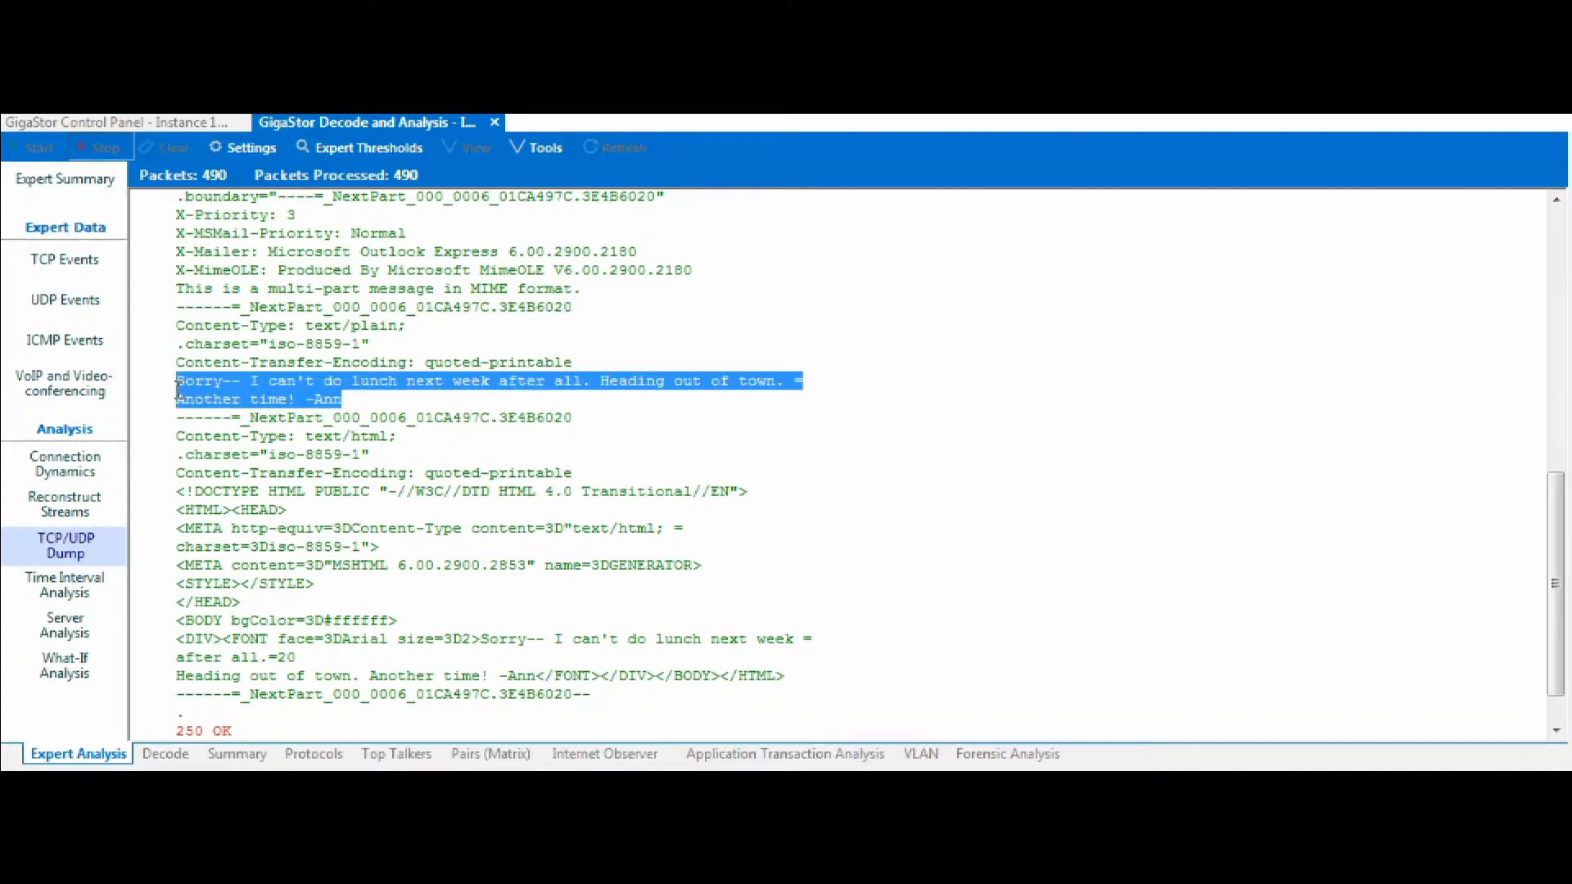
pyautogui.click(411, 579)
pyautogui.moveTo(487, 638); pyautogui.dragTo(770, 679)
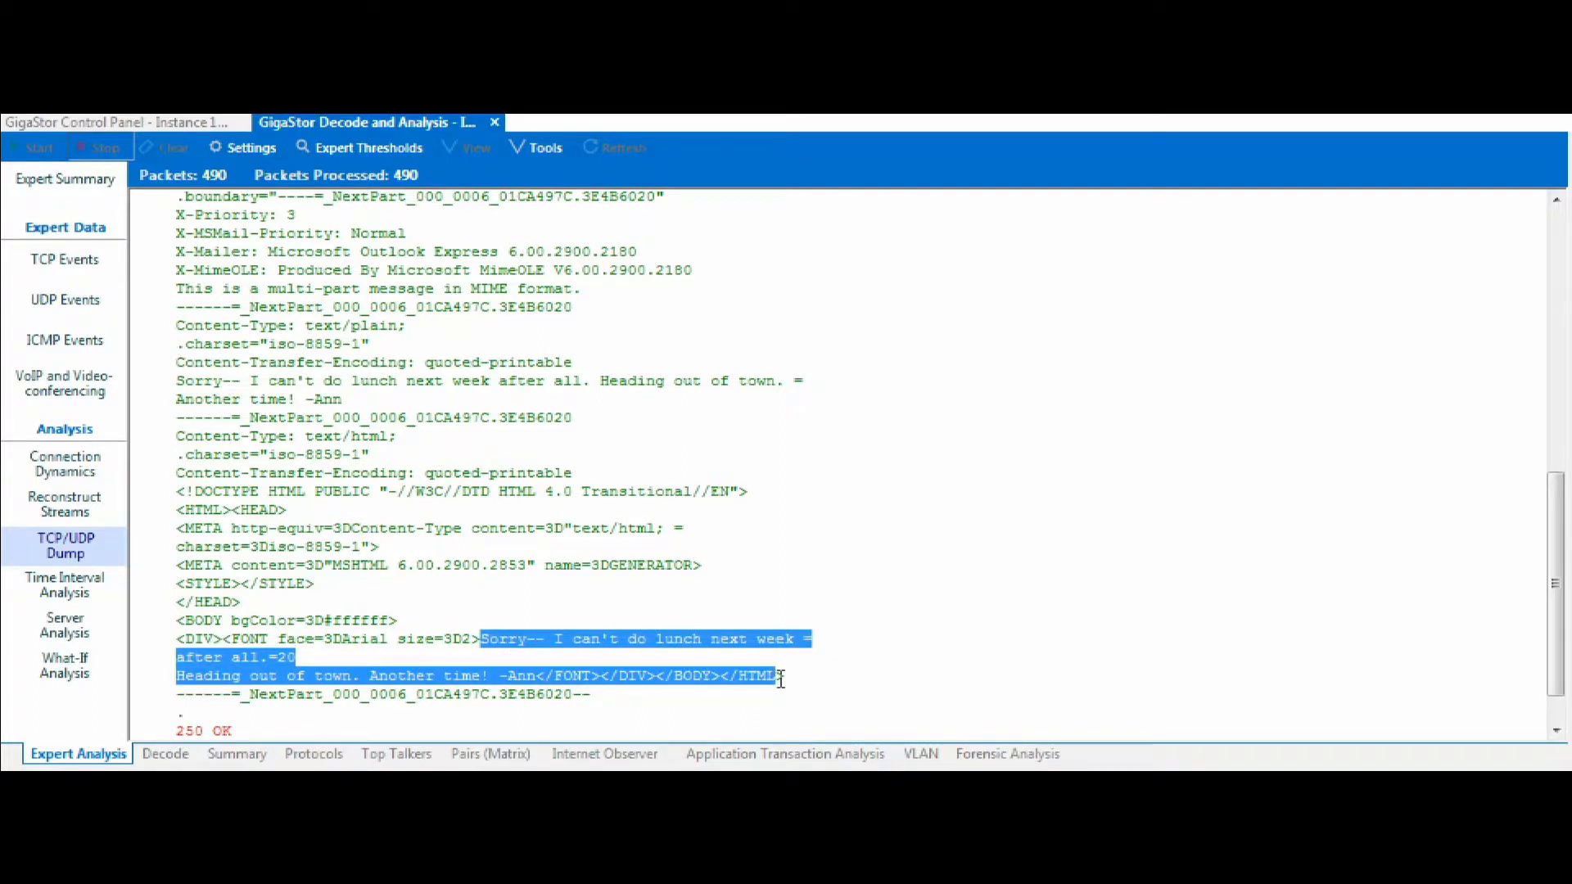
pyautogui.click(255, 727)
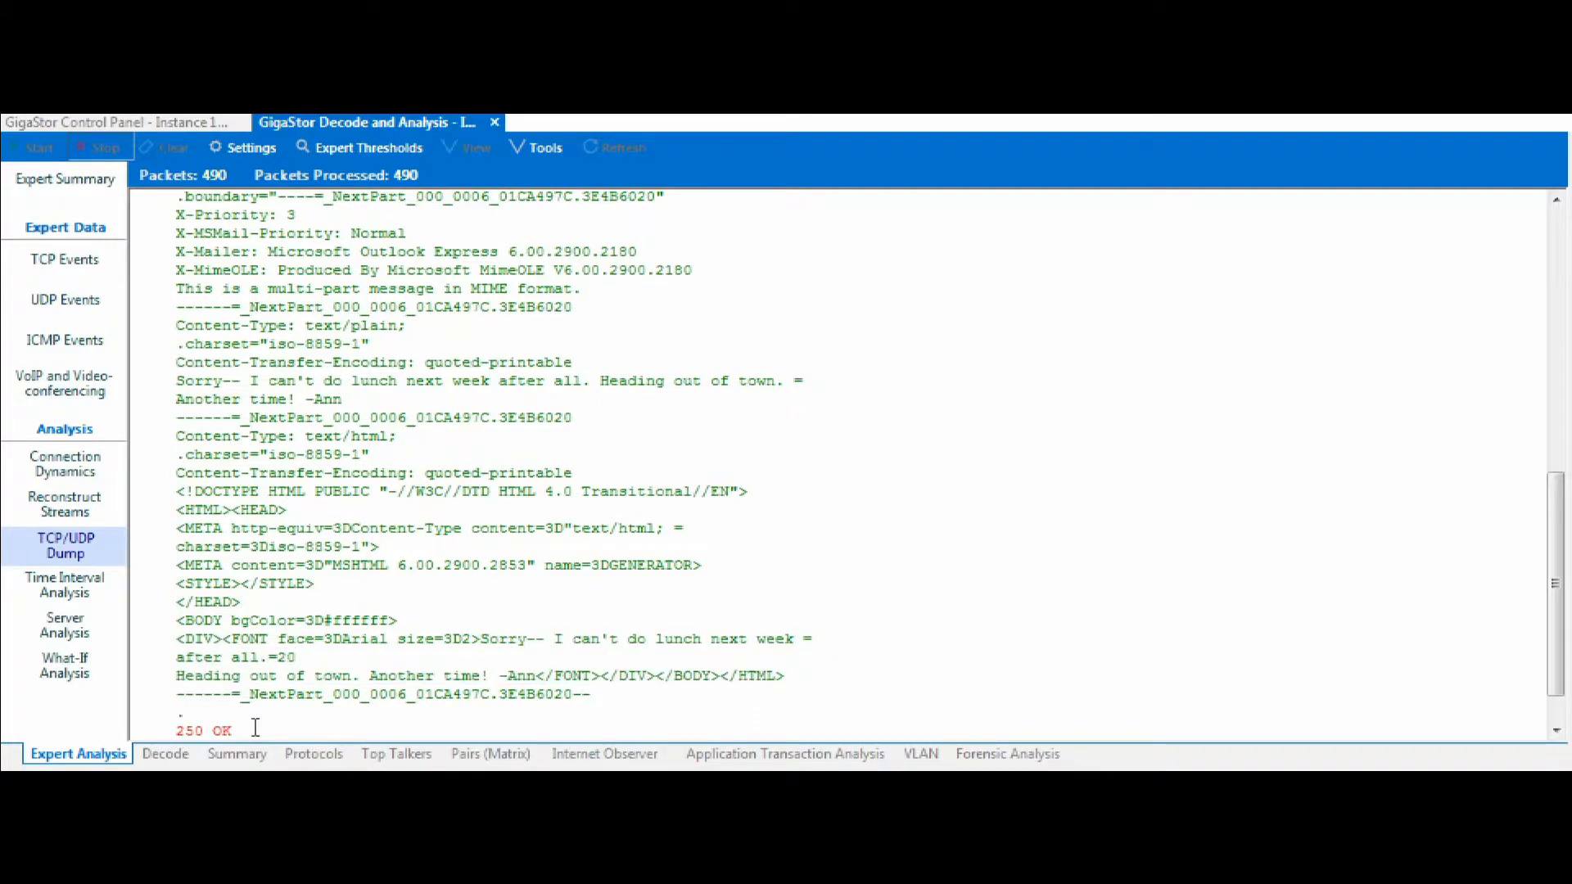
# Return to TCP events and open the TCP dump for the second connection, 192.168.1.159/1038.
pyautogui.click(68, 261)
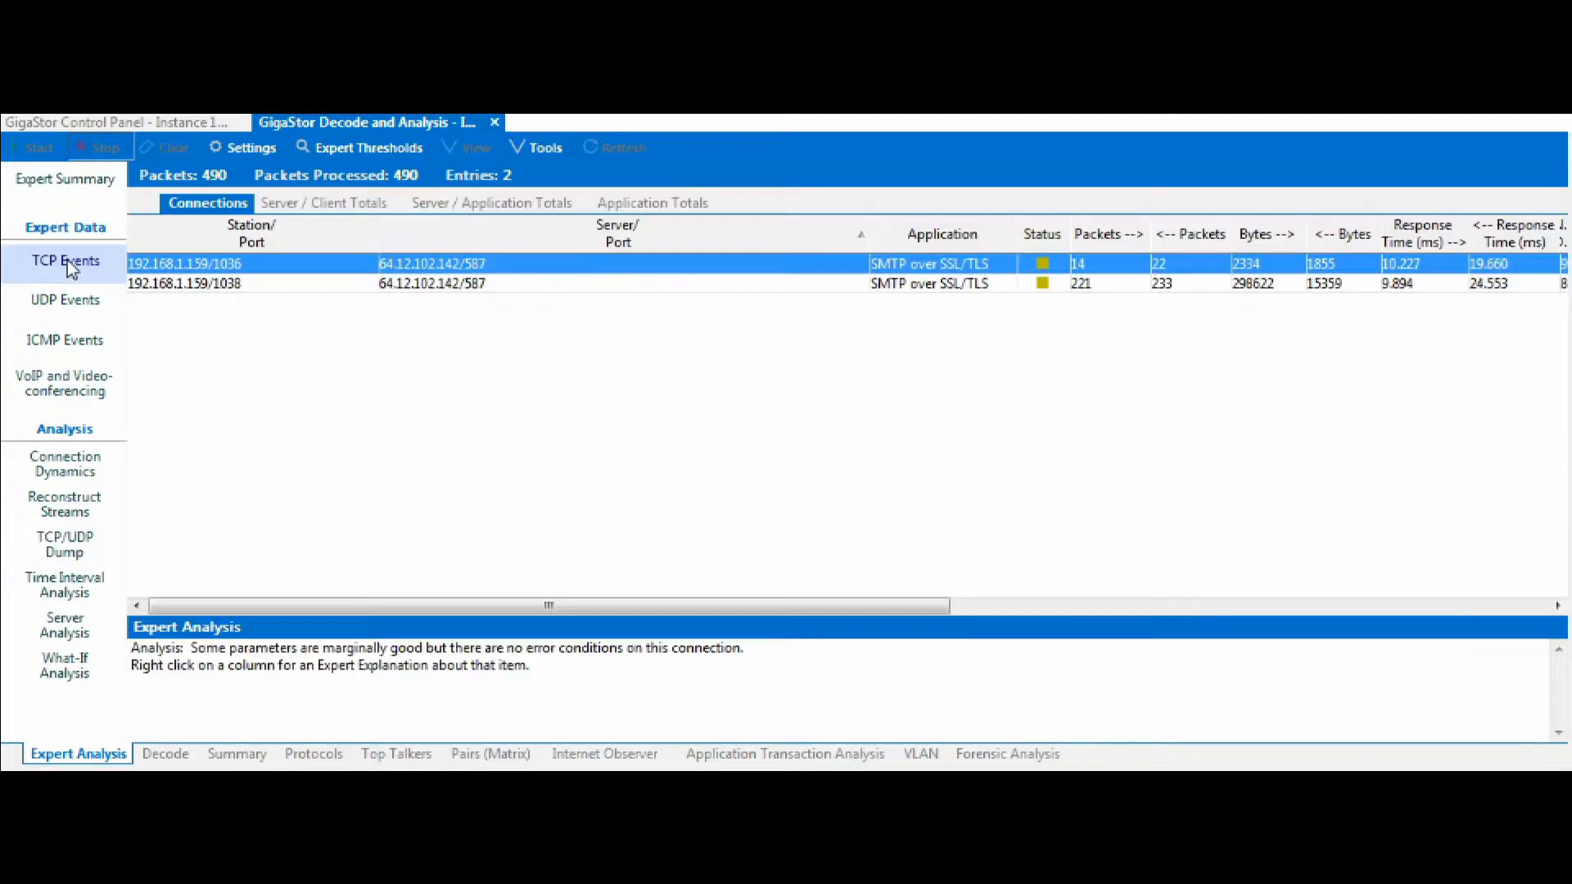
pyautogui.click(476, 284)
pyautogui.rightClick(475, 288)
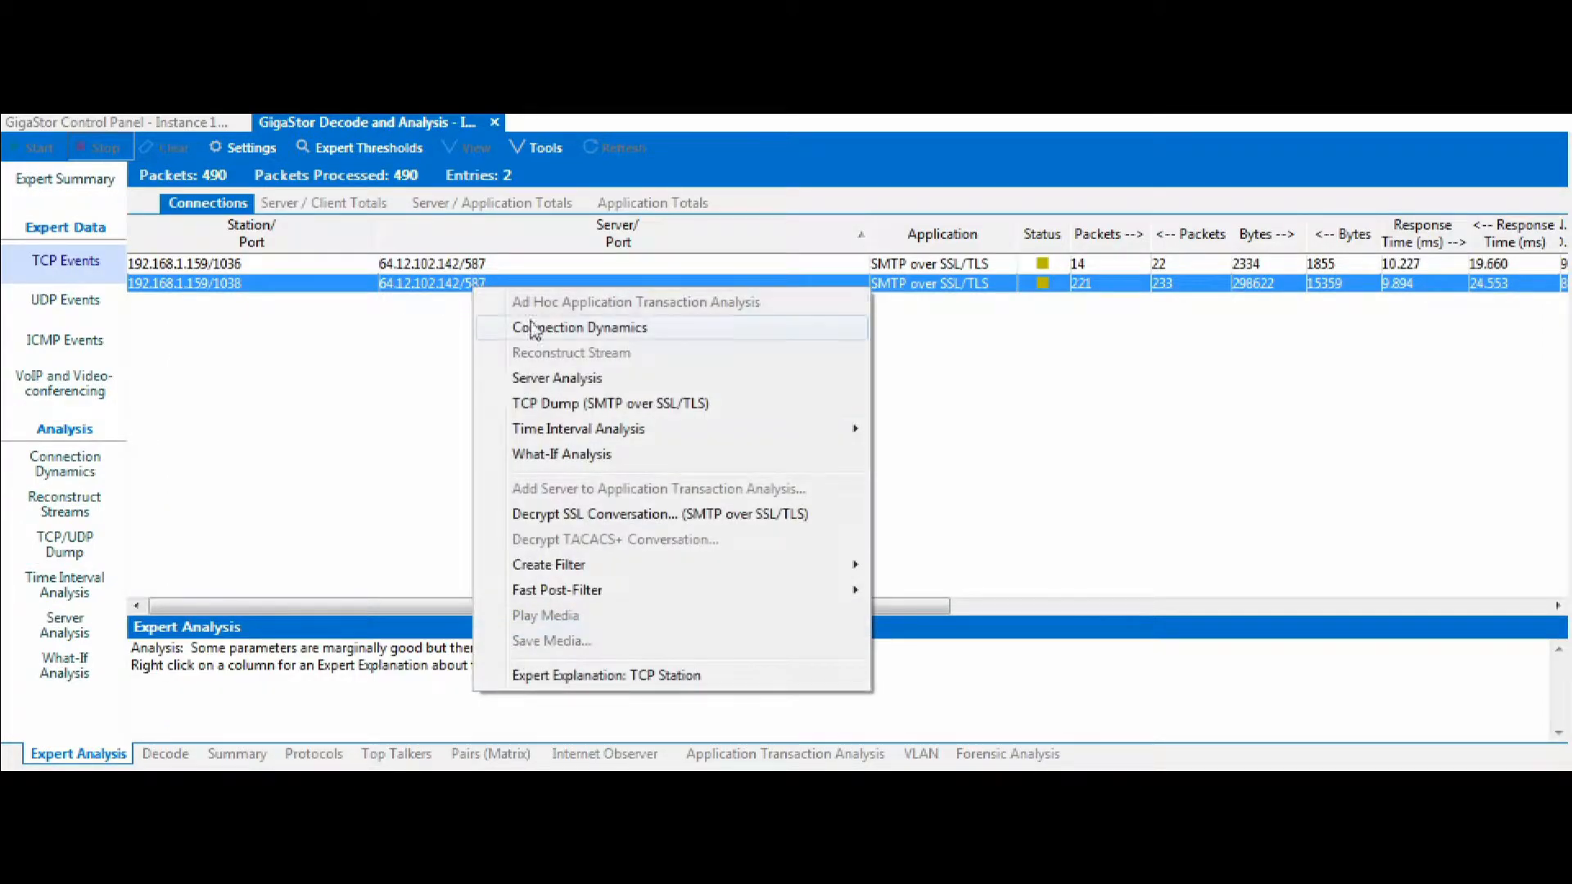
pyautogui.click(570, 406)
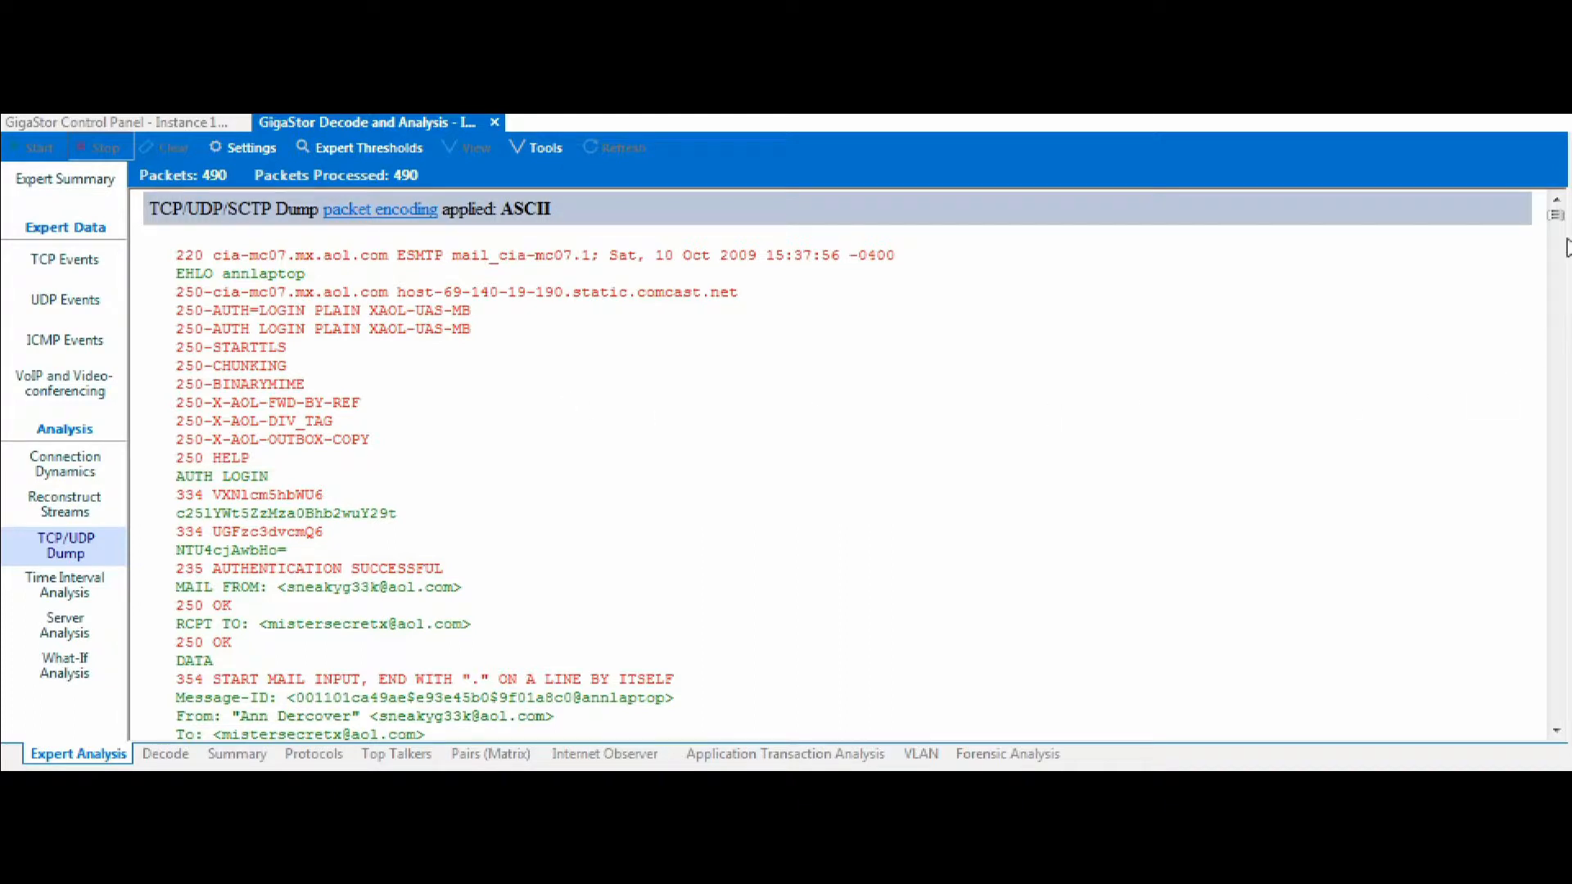
# Scroll through the second dump and examine the e-mail's headers and message body.
pyautogui.click(1556, 731)
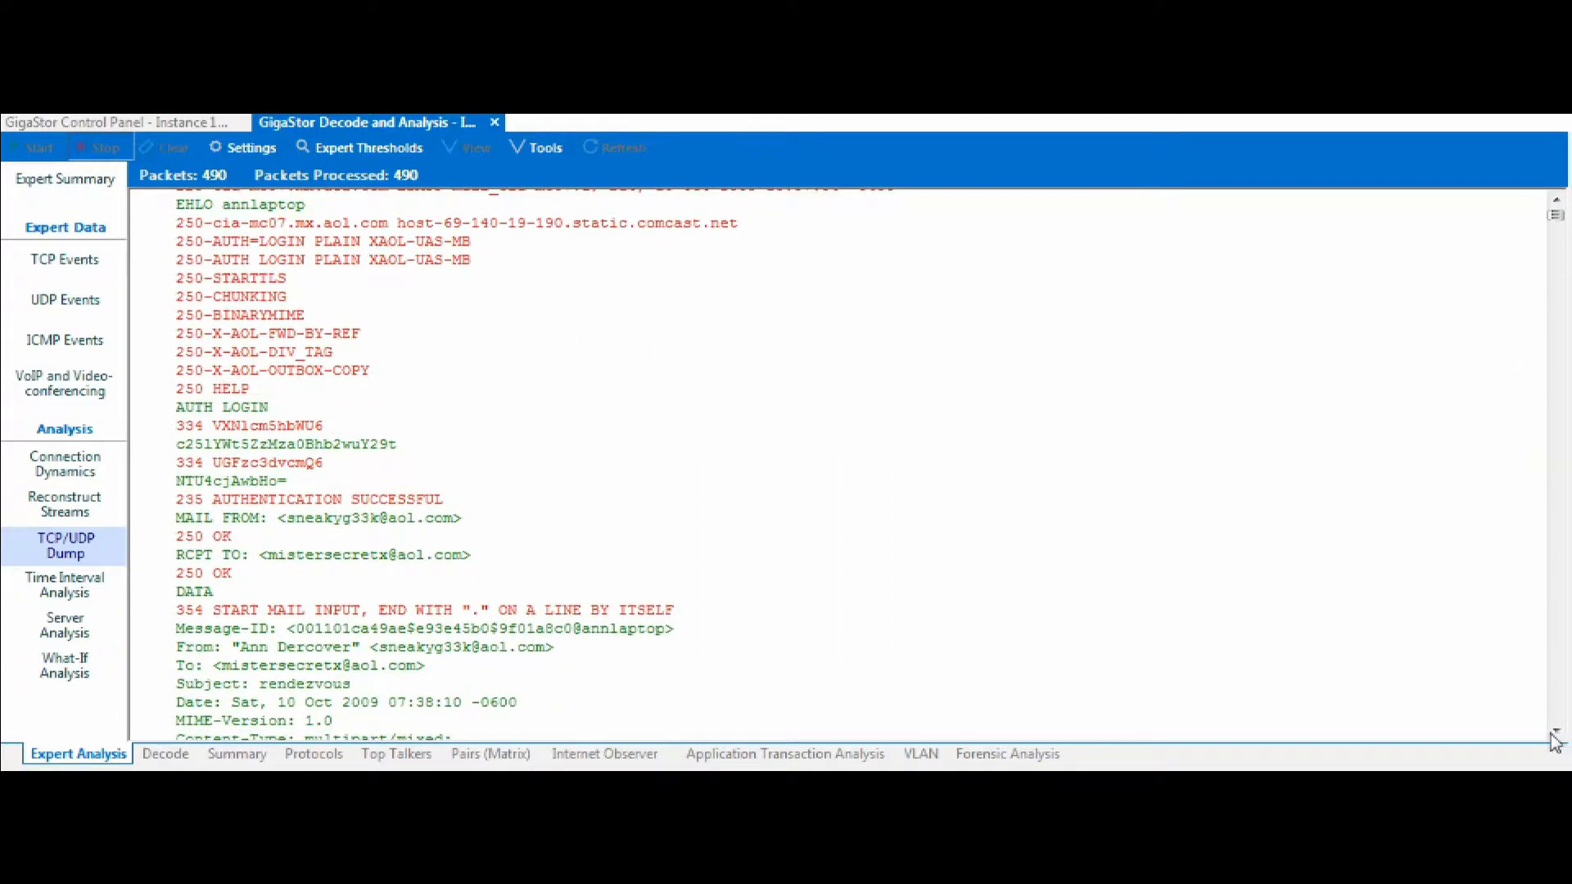
pyautogui.moveTo(181, 425); pyautogui.dragTo(345, 486)
pyautogui.click(705, 559)
pyautogui.click(1557, 729)
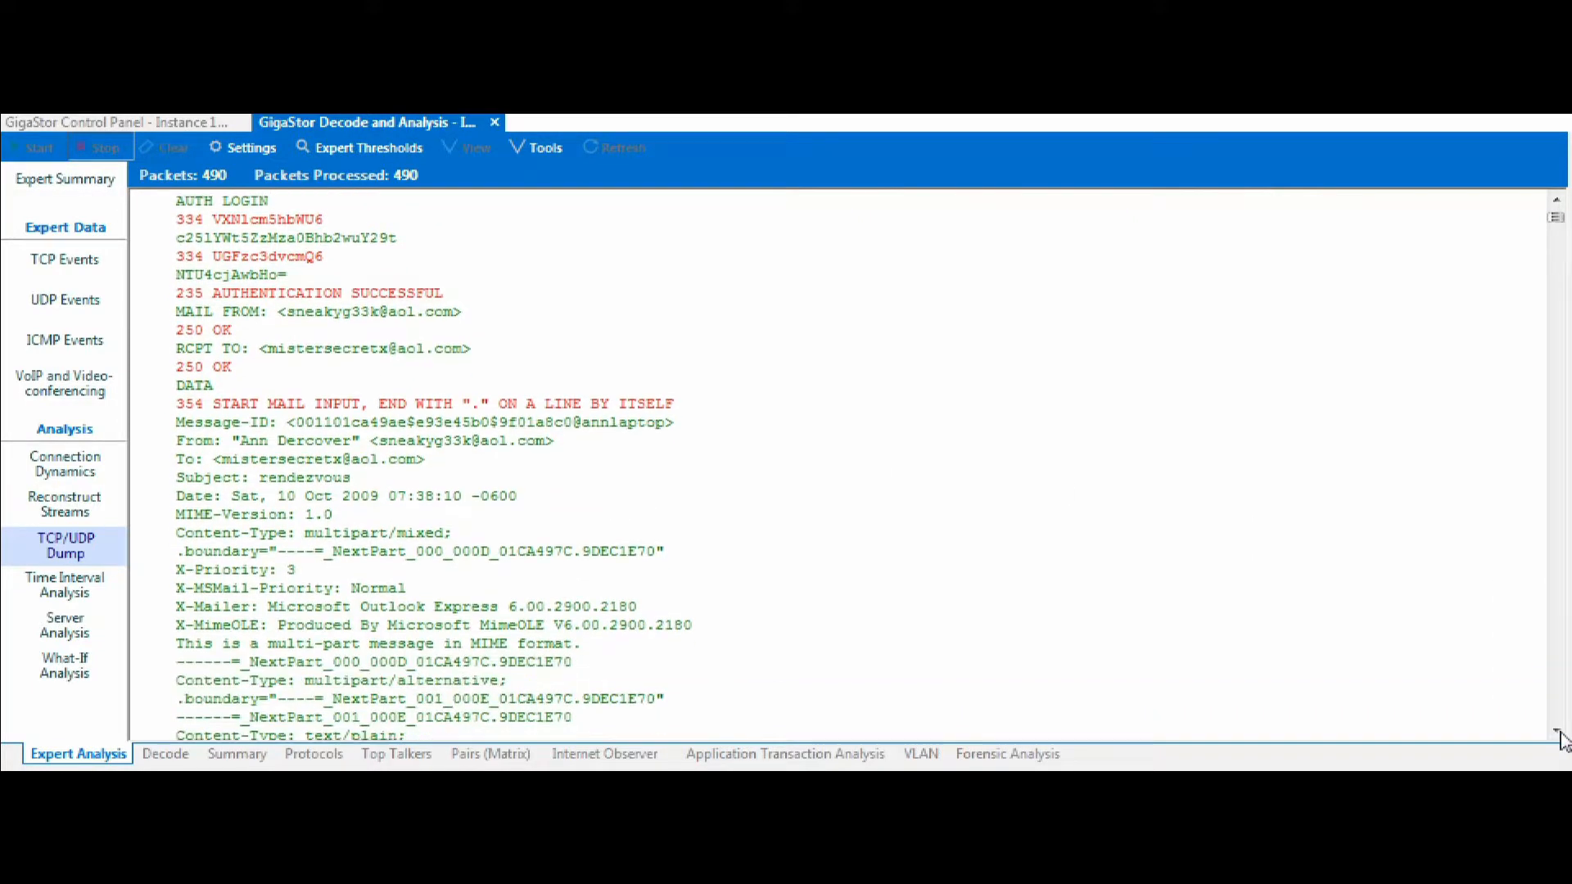
pyautogui.click(1557, 730)
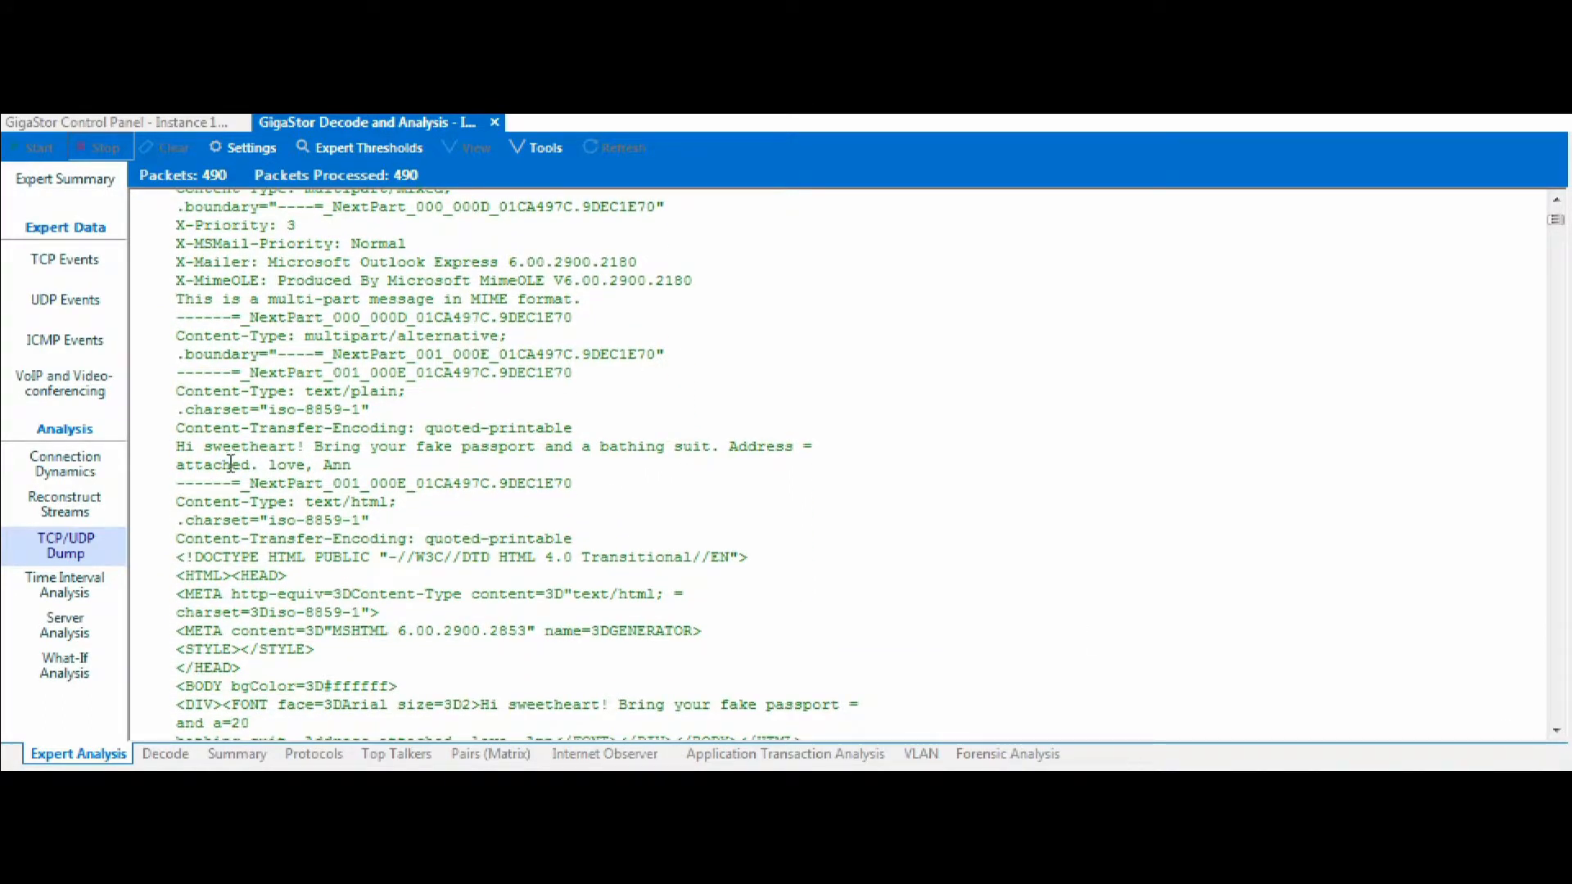
pyautogui.moveTo(181, 447); pyautogui.dragTo(361, 465)
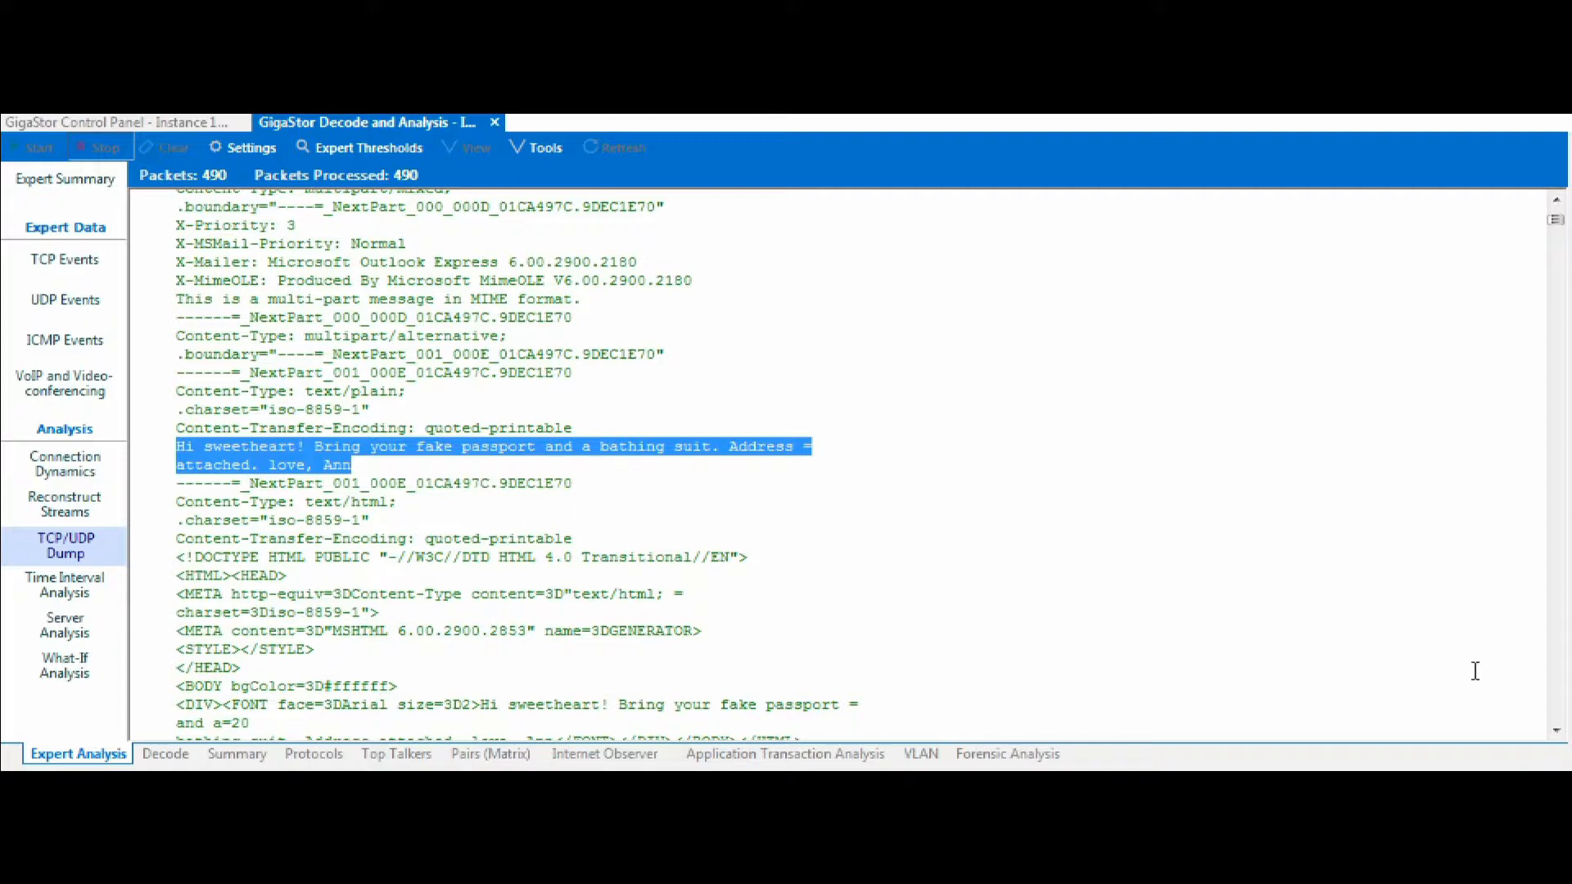
pyautogui.click(1227, 596)
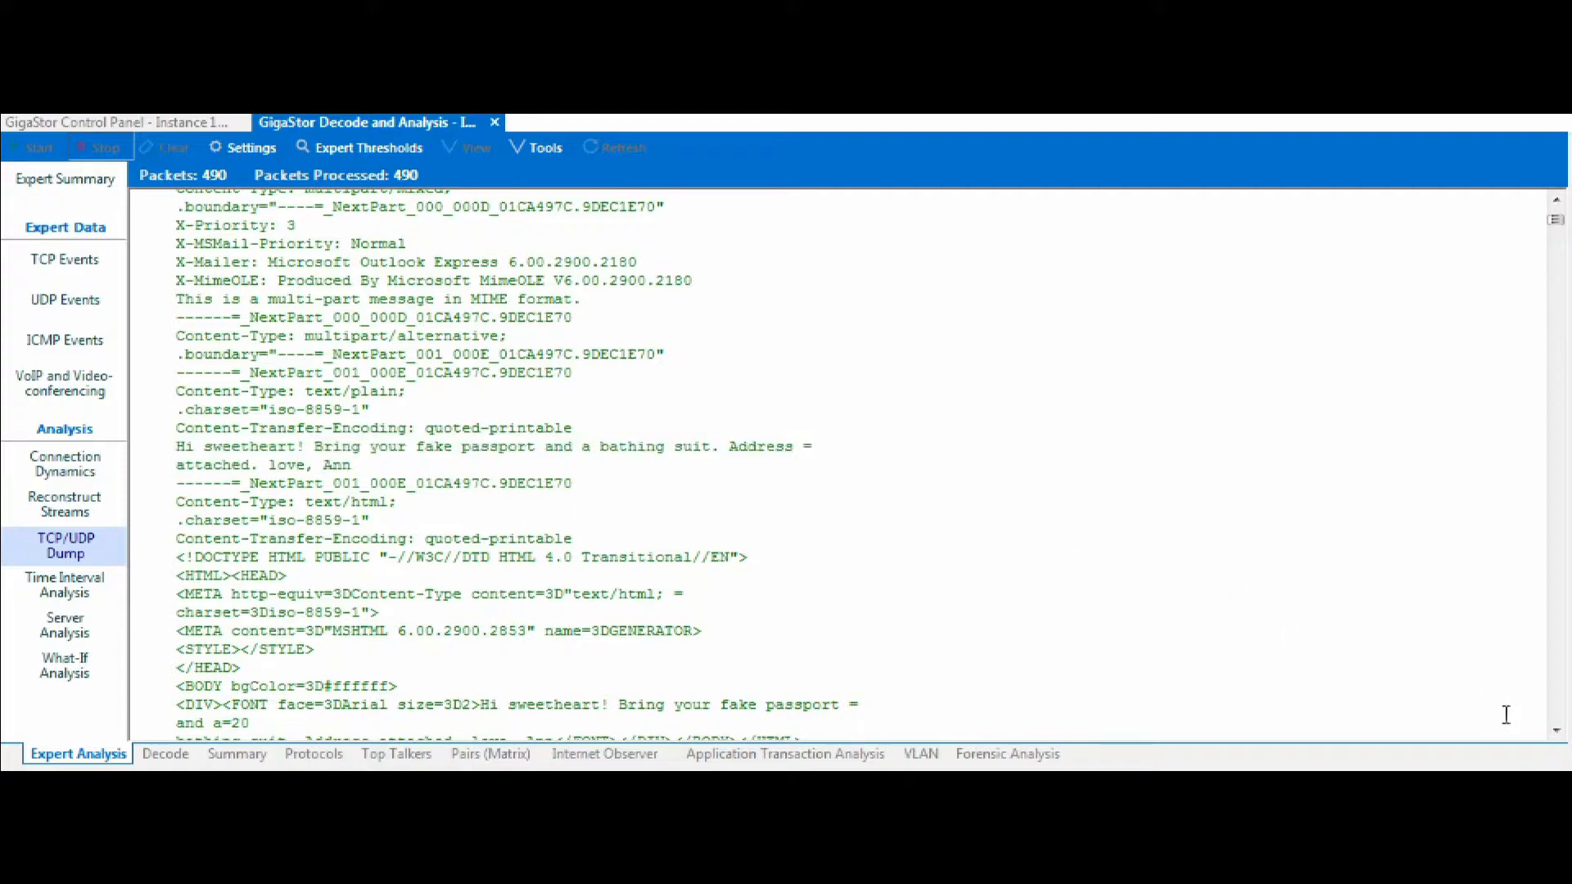
pyautogui.click(1555, 732)
pyautogui.click(1556, 734)
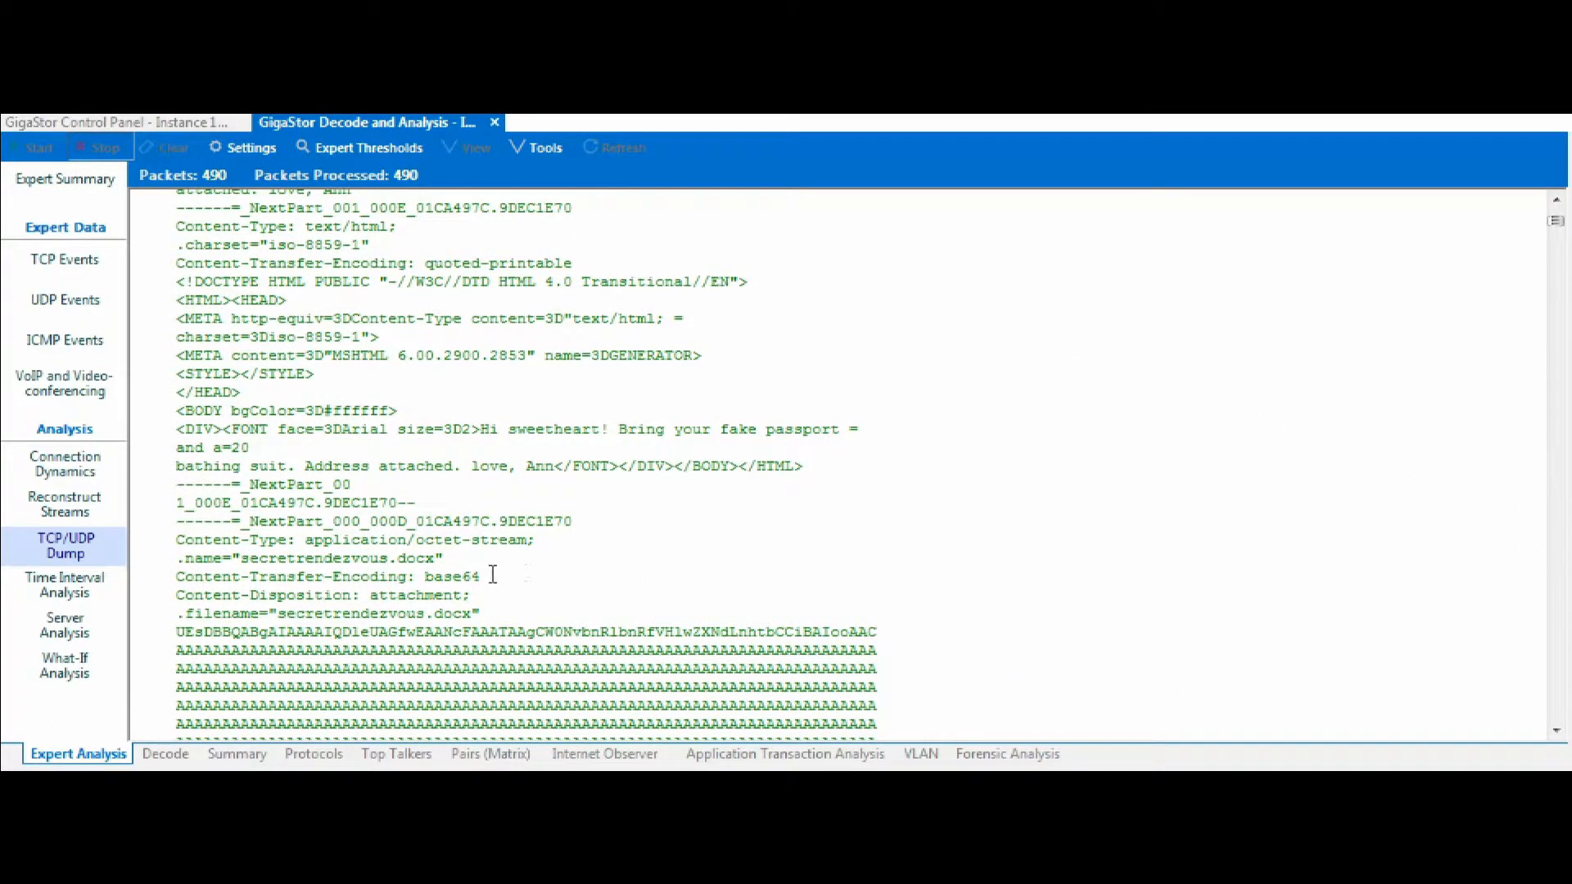
# Examine the attachment's file name and its base64 transfer encoding in the dump.
pyautogui.moveTo(243, 558); pyautogui.dragTo(450, 558)
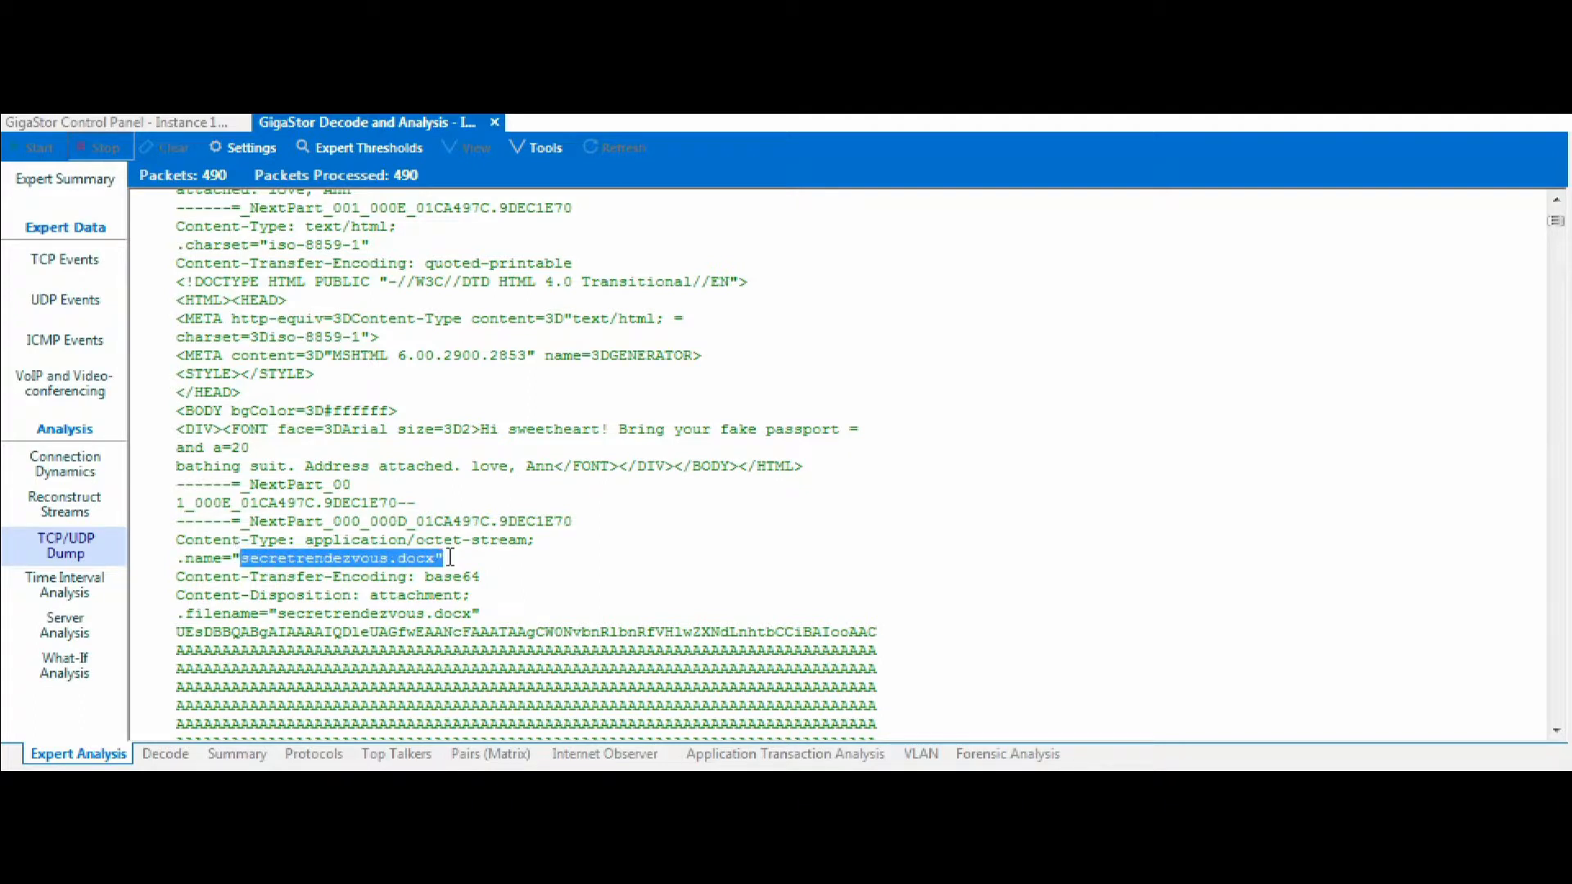
pyautogui.click(494, 575)
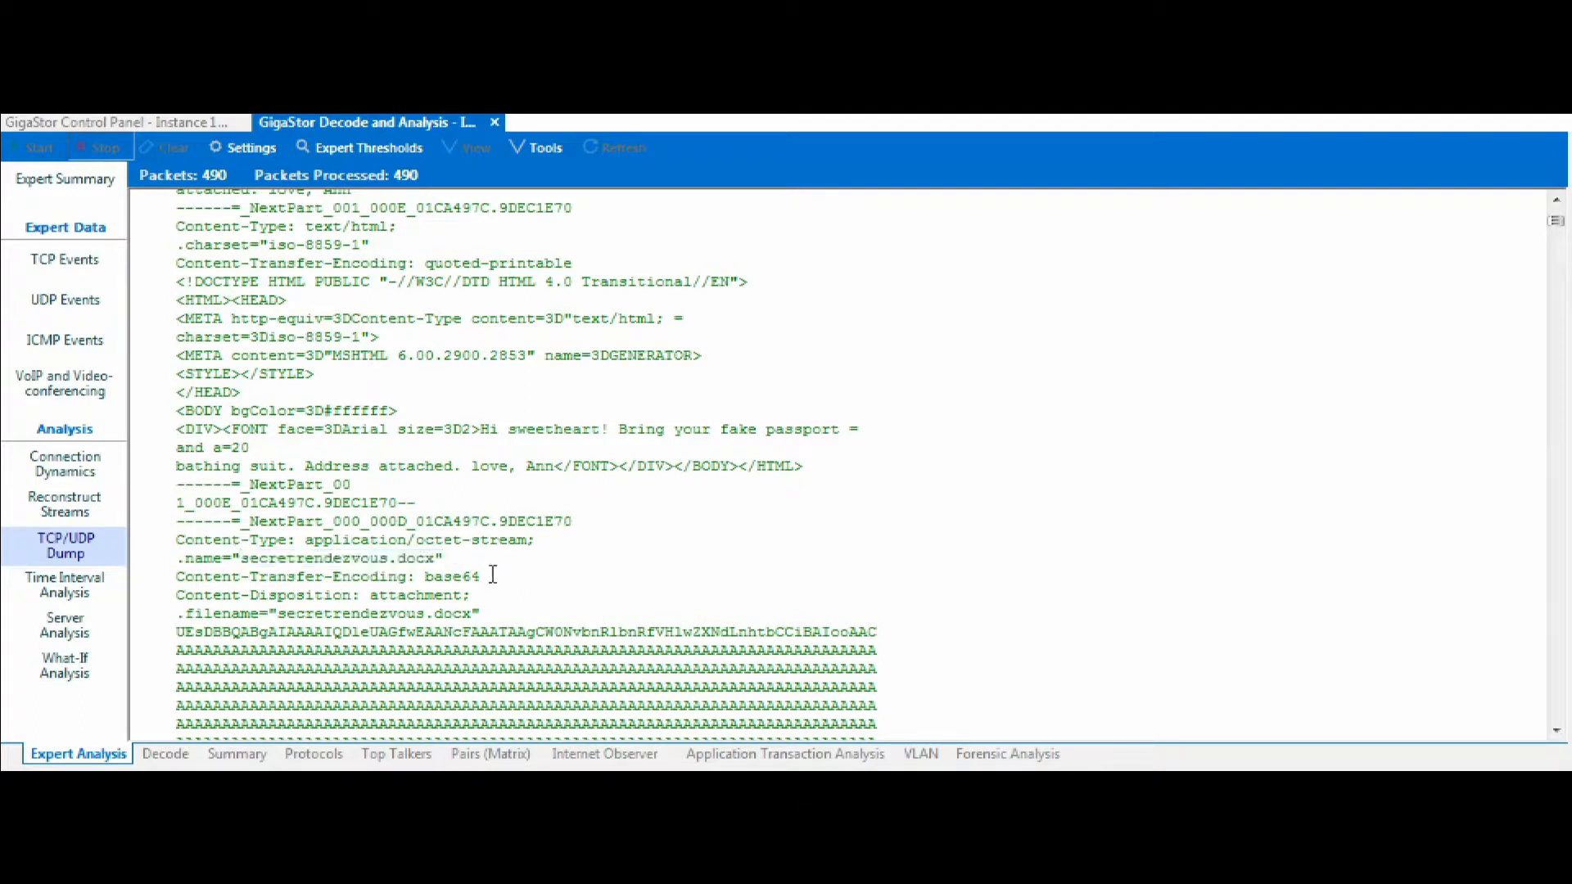
pyautogui.moveTo(493, 578); pyautogui.dragTo(224, 577)
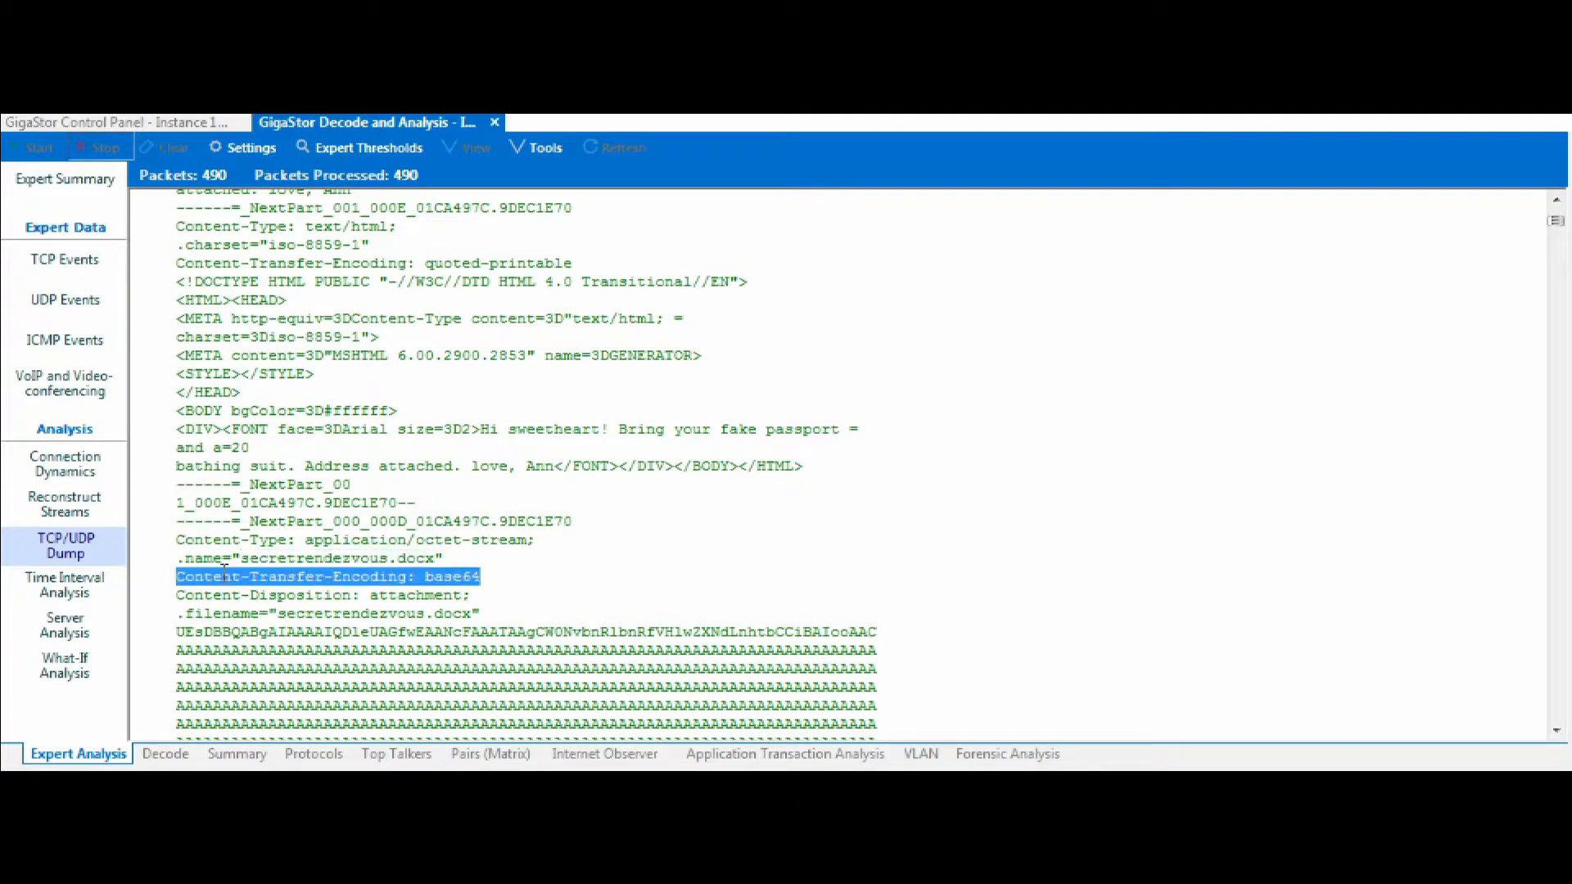
pyautogui.click(746, 575)
pyautogui.scroll(-1, 1556, 729)
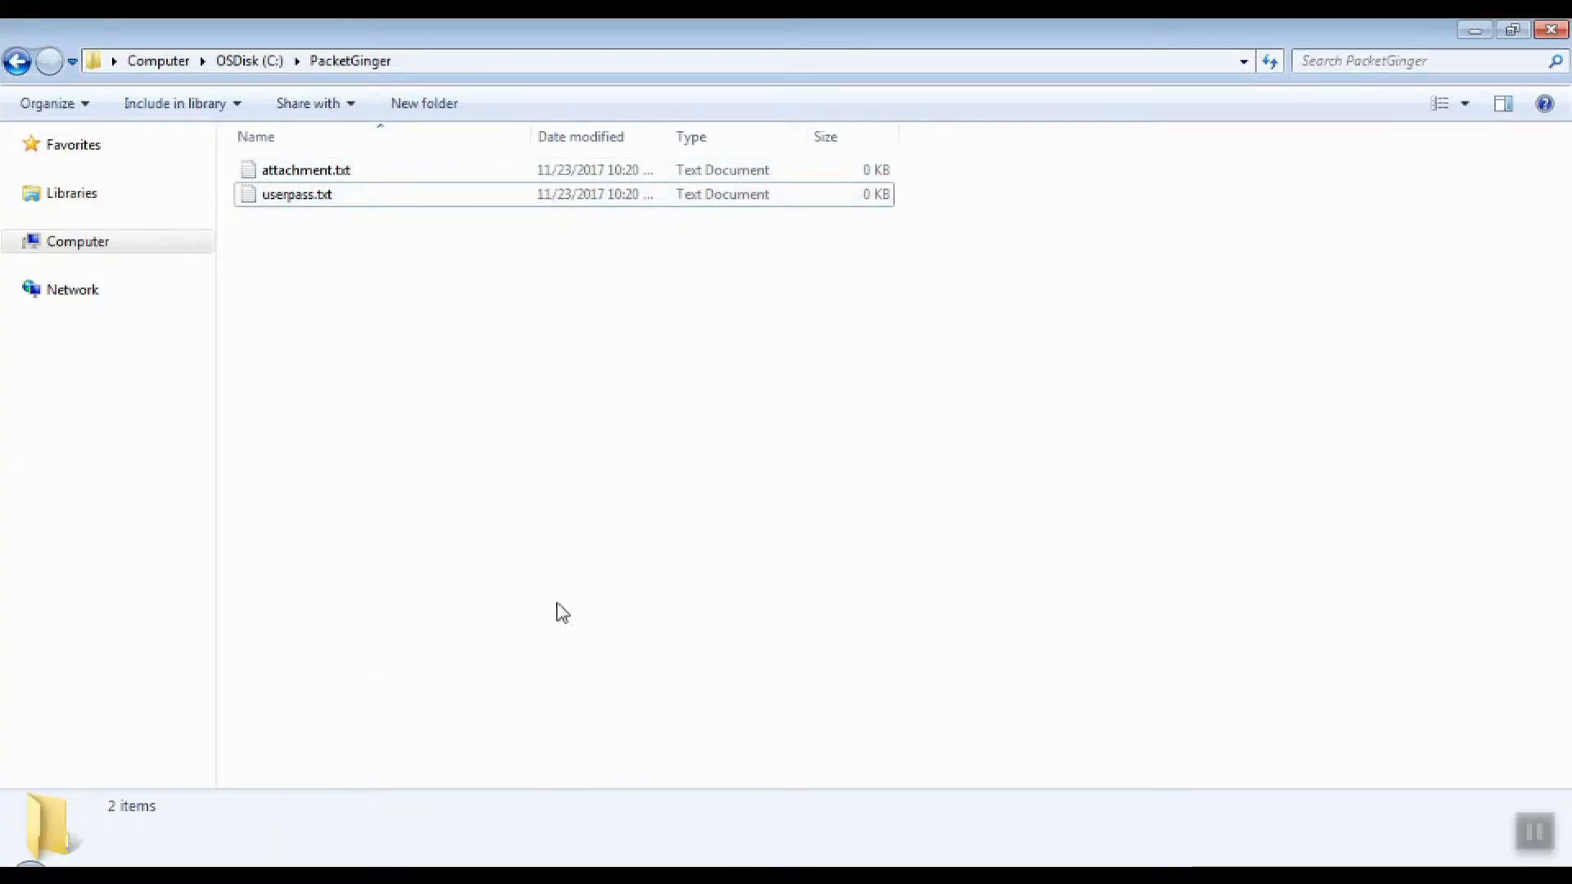
# Back in the dump's beginning, copy the encoded AUTH LOGIN response lines that follow the login command.
pyautogui.click(696, 873)
pyautogui.moveTo(1555, 788); pyautogui.dragTo(1554, 289)
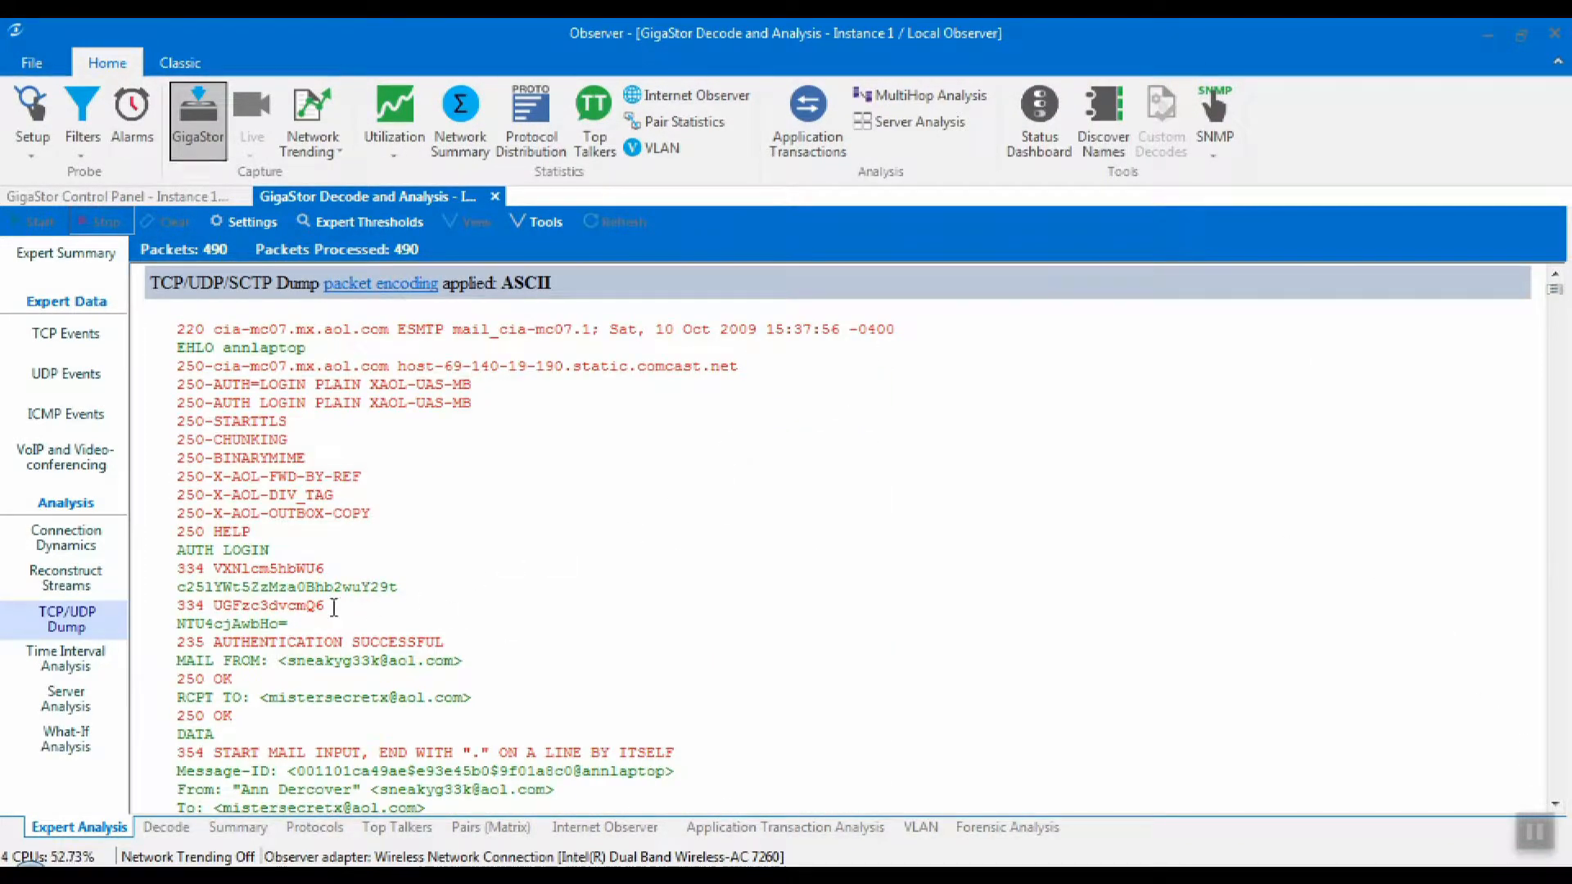
pyautogui.tripleClick(231, 550)
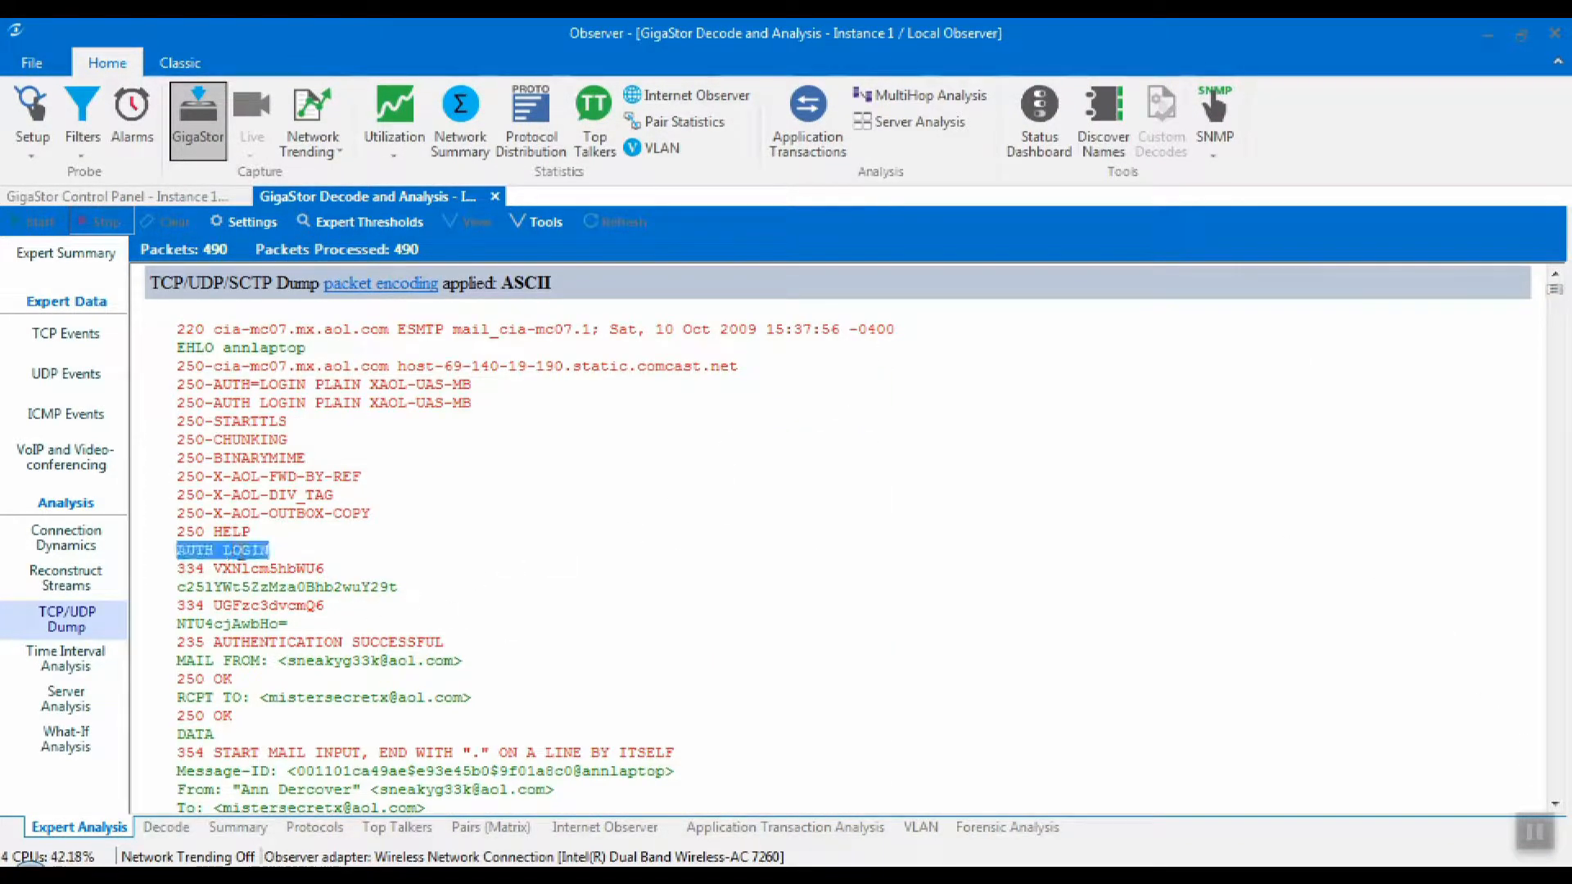
pyautogui.click(240, 571)
pyautogui.moveTo(181, 568); pyautogui.dragTo(335, 631)
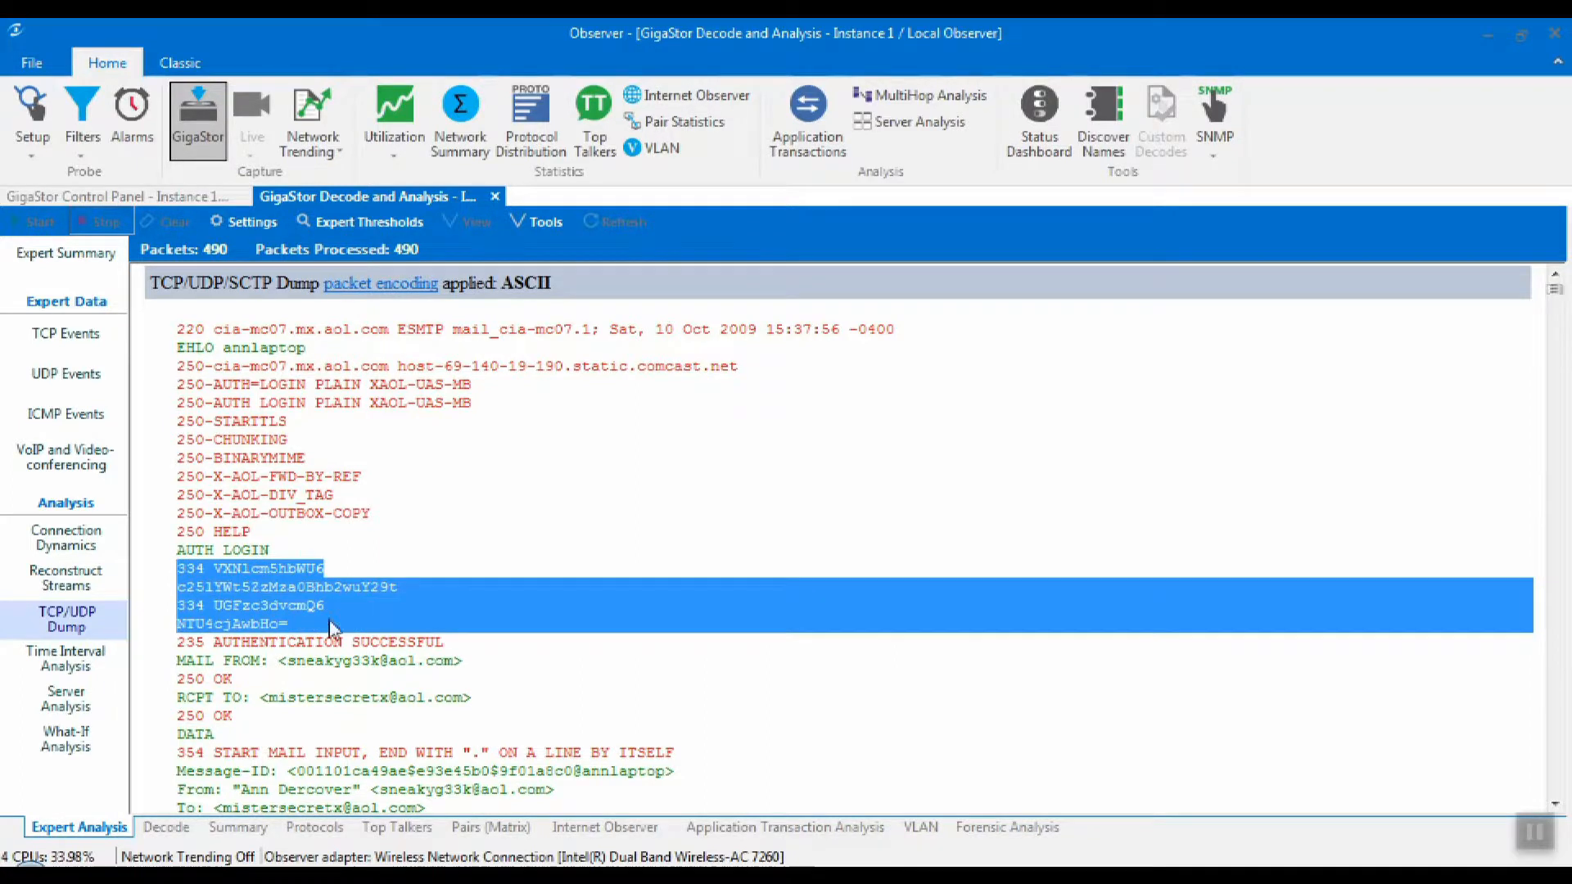
pyautogui.rightClick(275, 596)
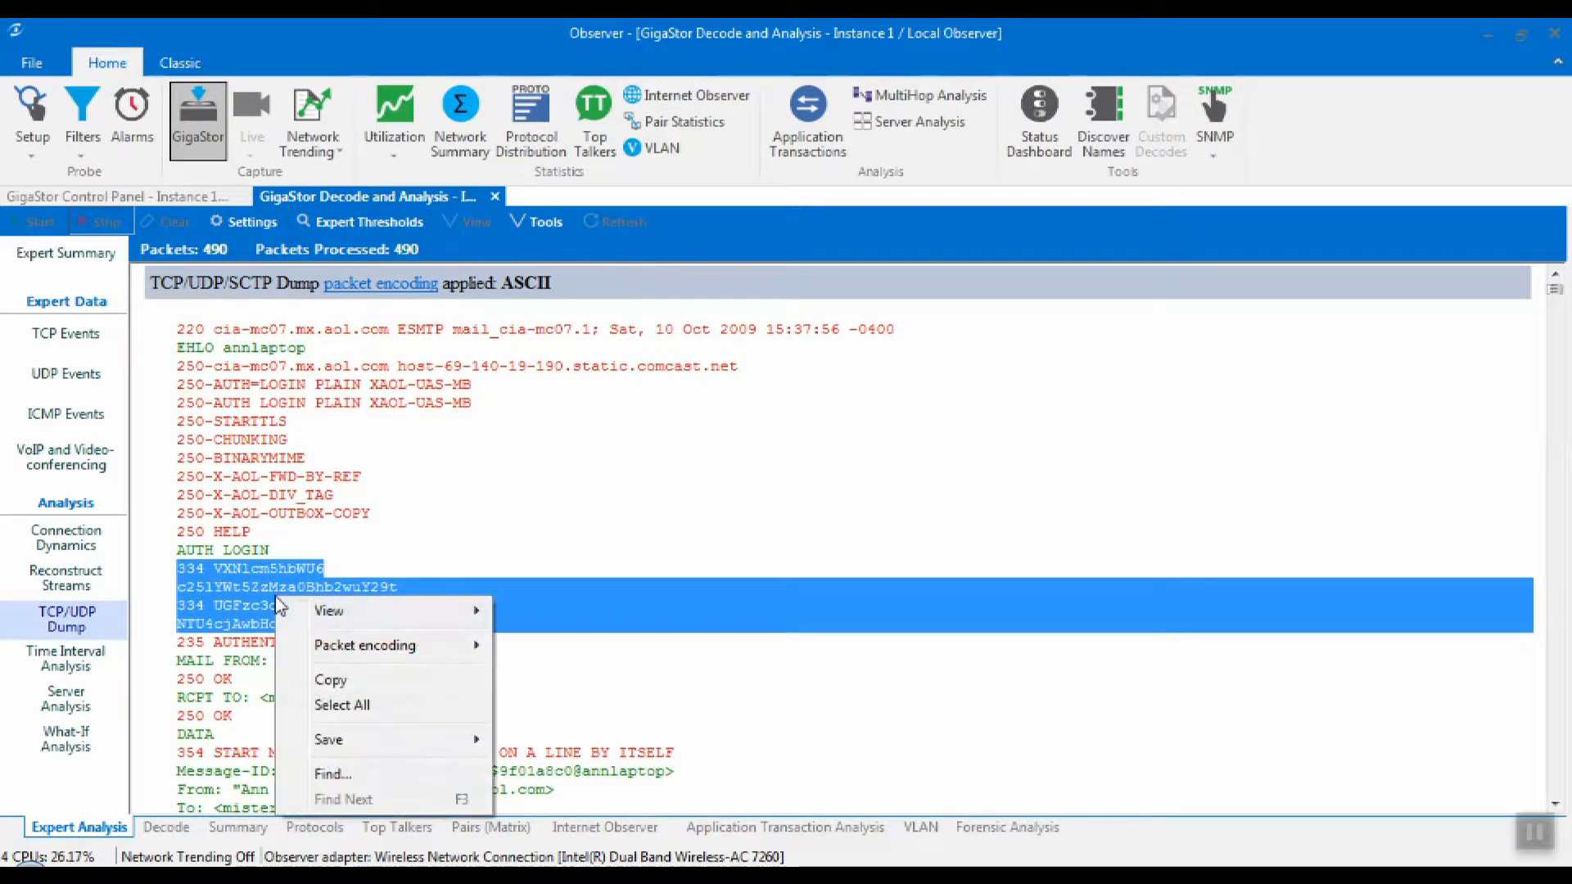
pyautogui.click(321, 682)
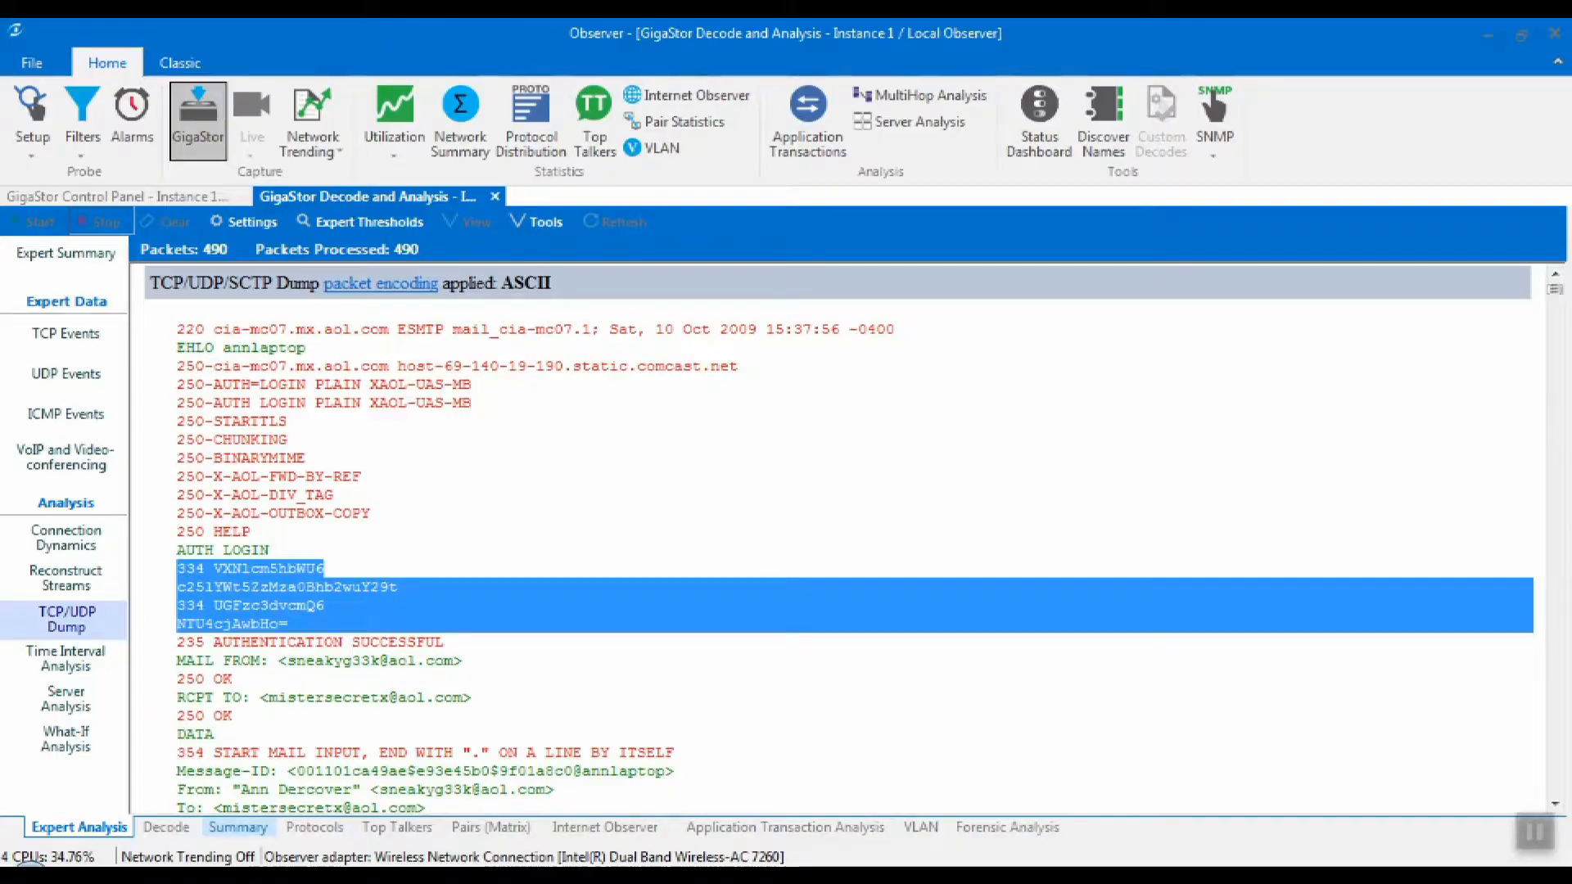
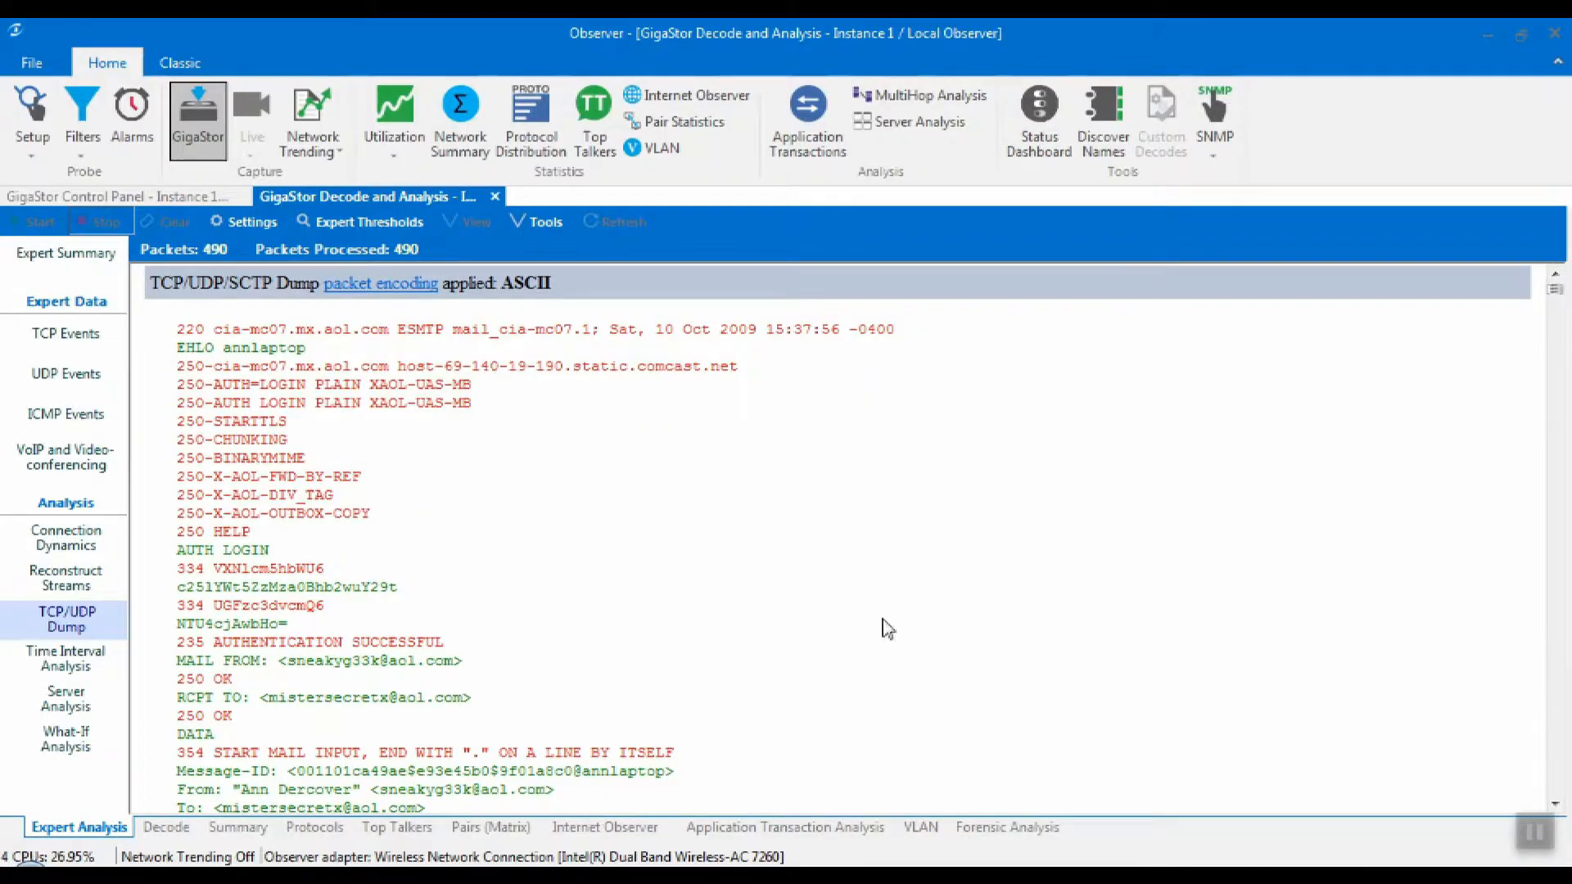
# Select the attachment's entire base64 block in the second dump, up to the closing MIME boundary, and copy it.
pyautogui.scroll(-9, 1564, 574)
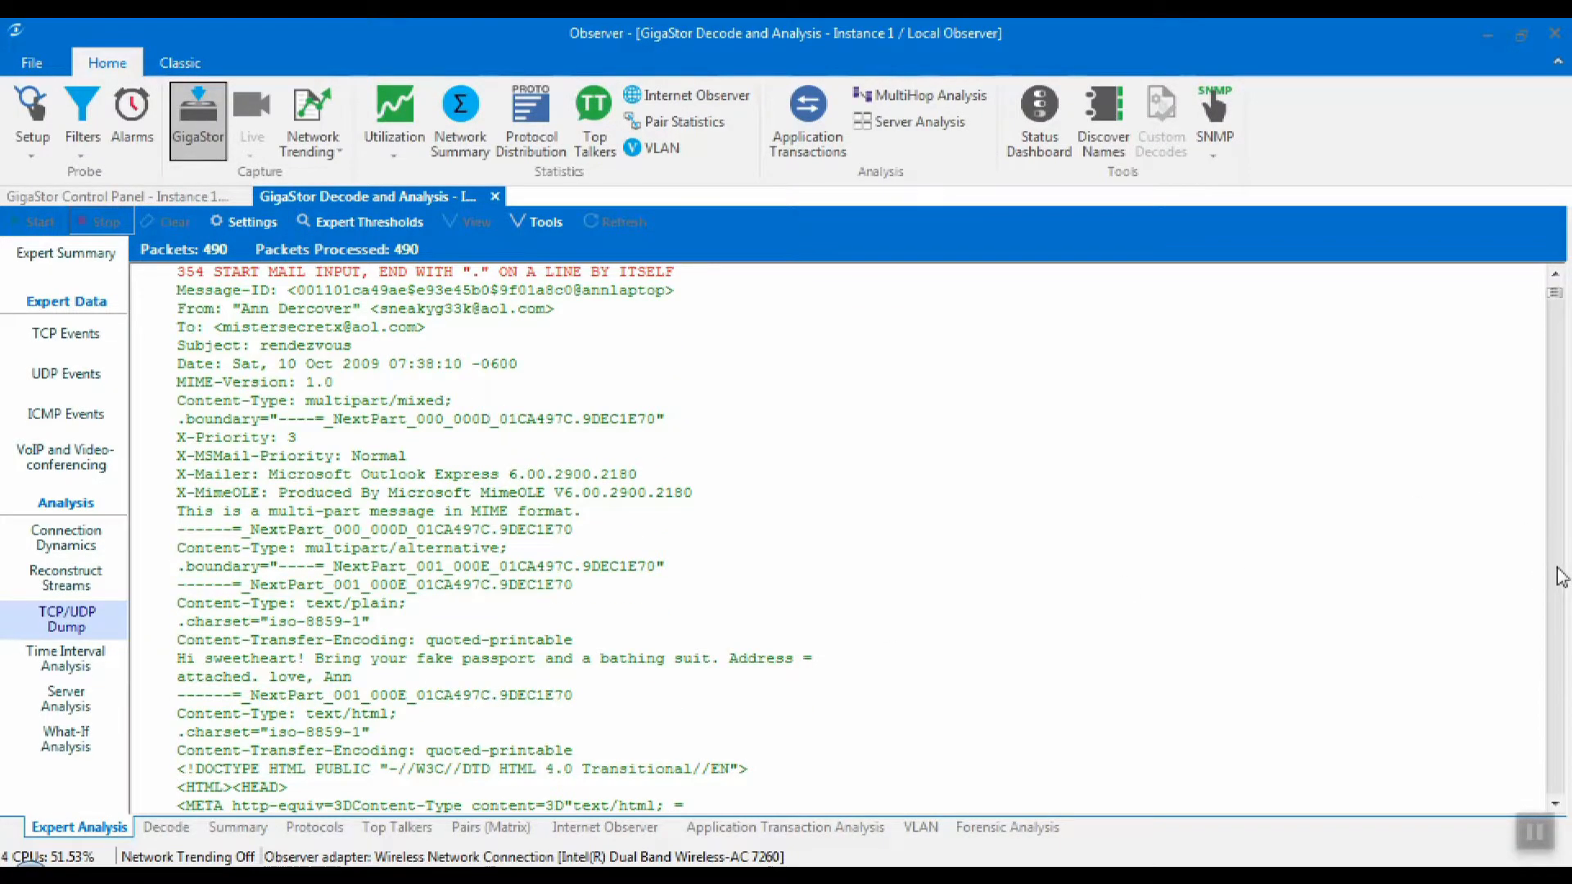
pyautogui.scroll(-9, 1560, 578)
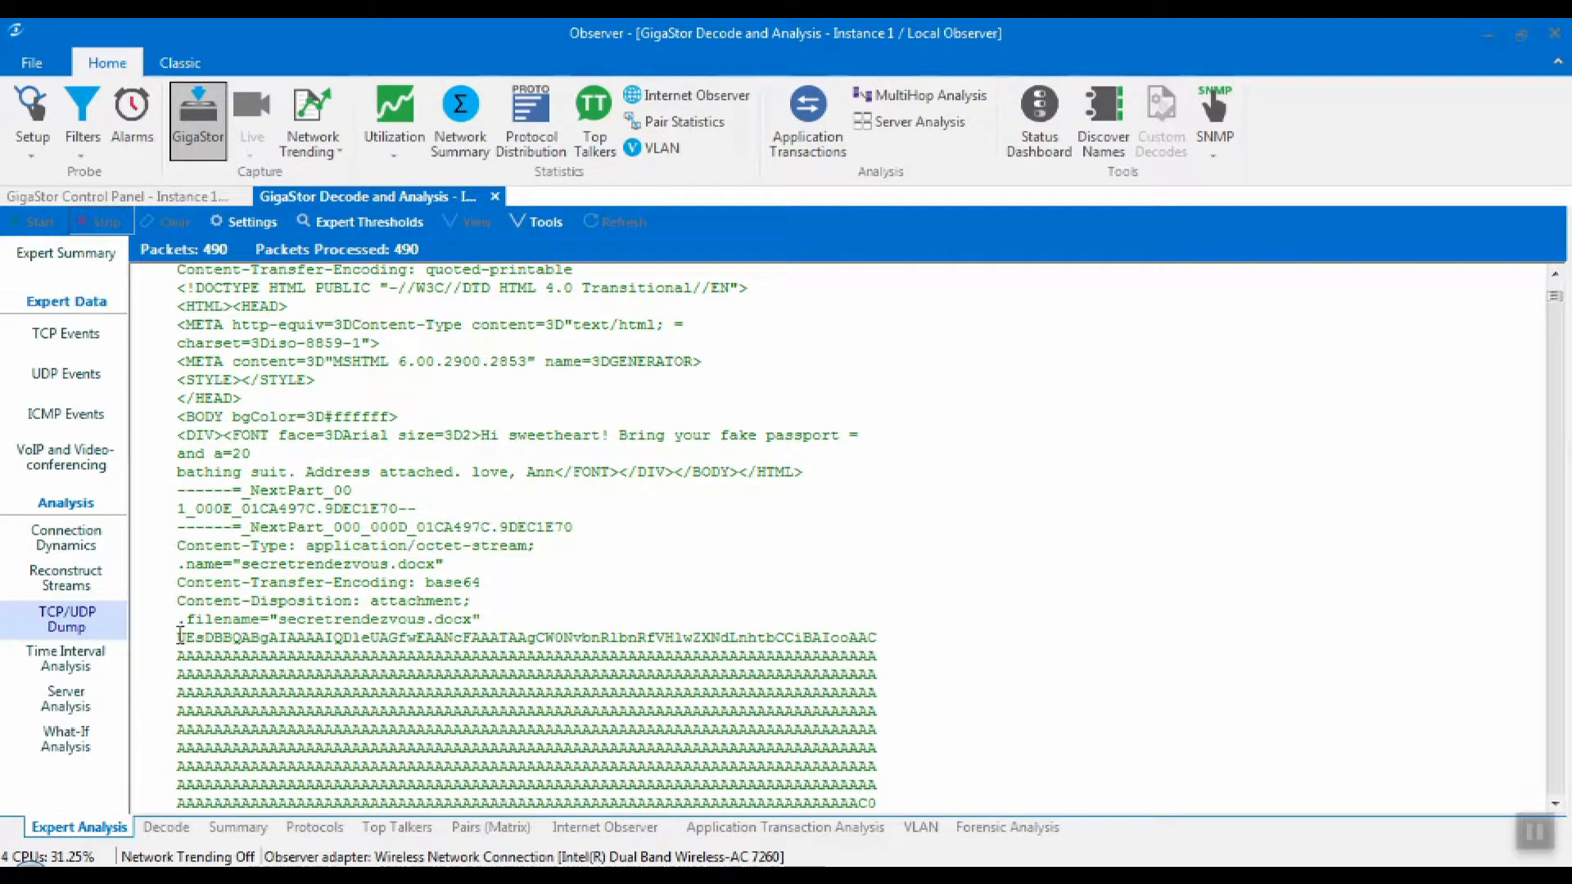
pyautogui.moveTo(1556, 308); pyautogui.dragTo(1570, 790)
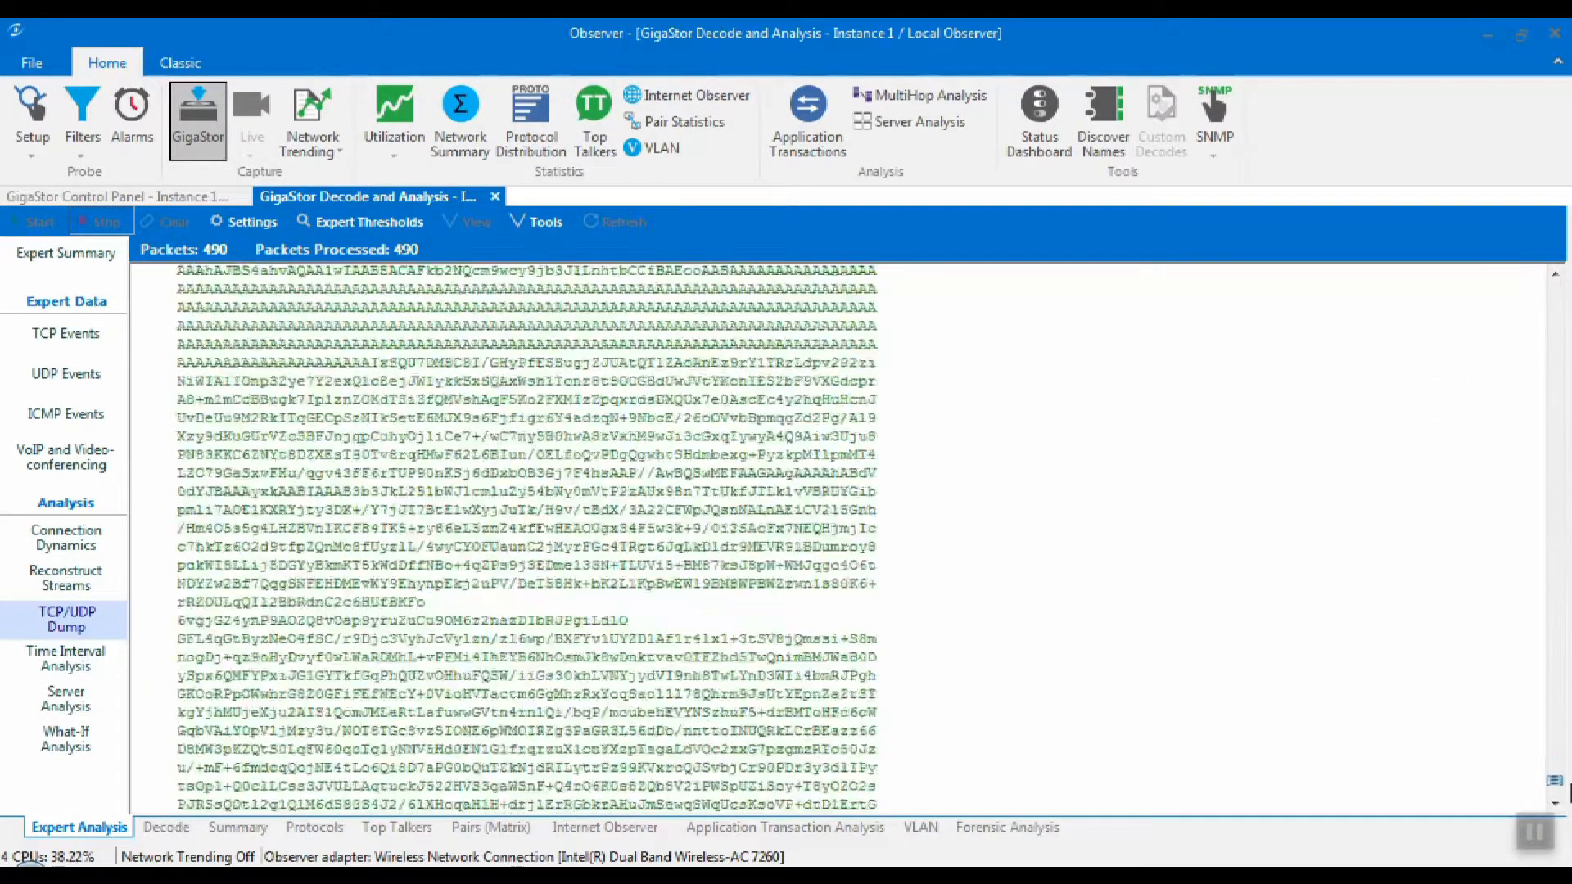
pyautogui.click(606, 723)
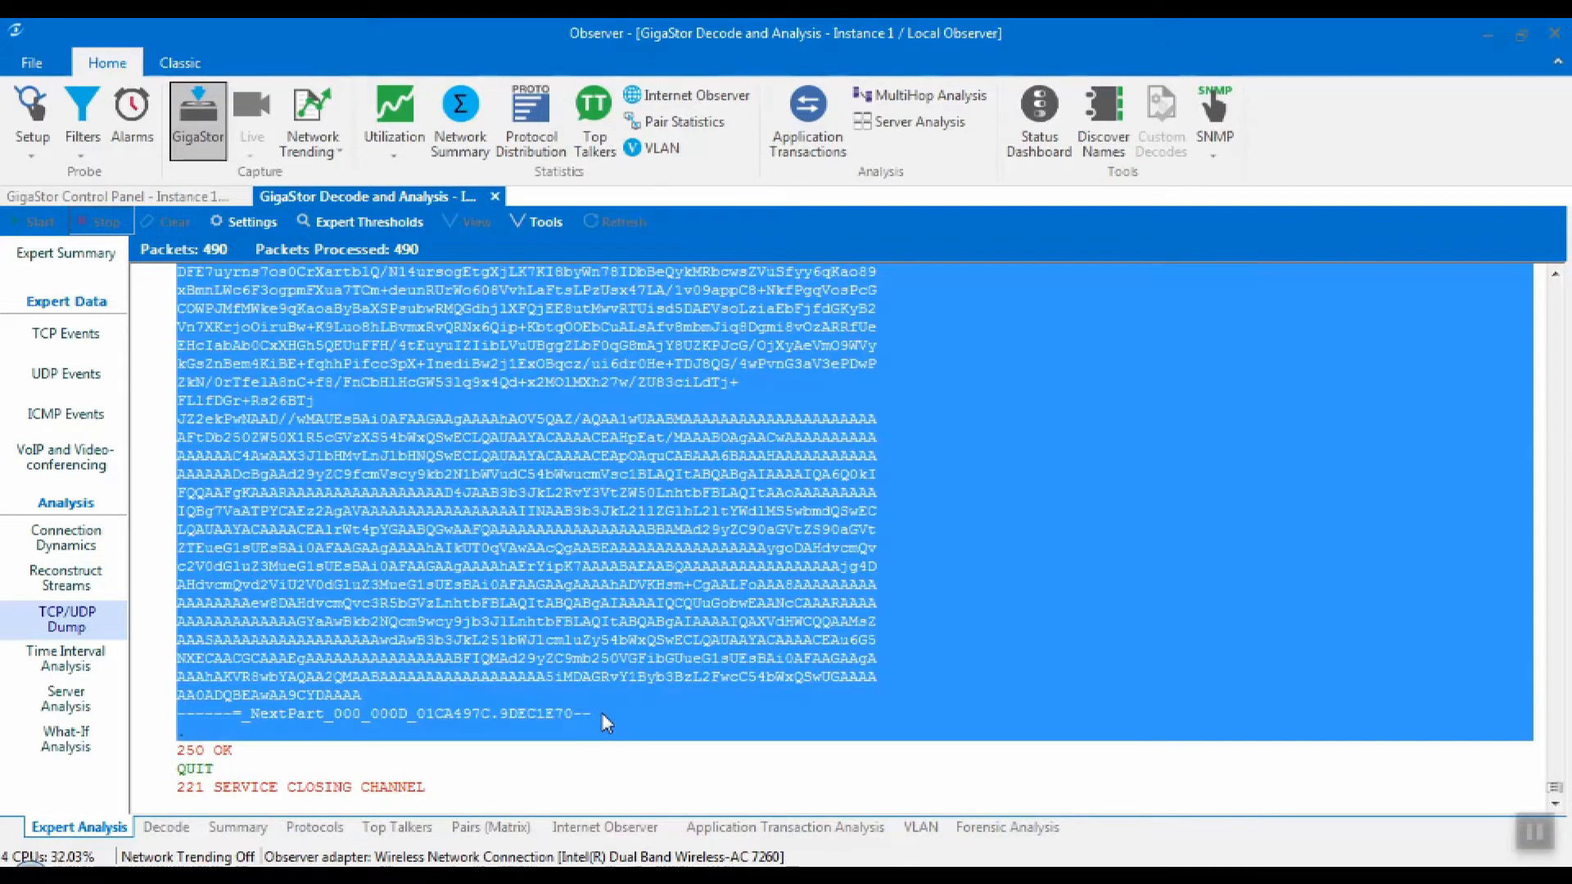
pyautogui.rightClick(407, 538)
pyautogui.click(422, 626)
# Switch to the PacketGinger folder, open attachment.txt in Notepad and paste the copied base64 text.
pyautogui.hotkey('alt', 'Tab')
pyautogui.doubleClick(326, 170)
pyautogui.rightClick(350, 327)
pyautogui.click(385, 424)
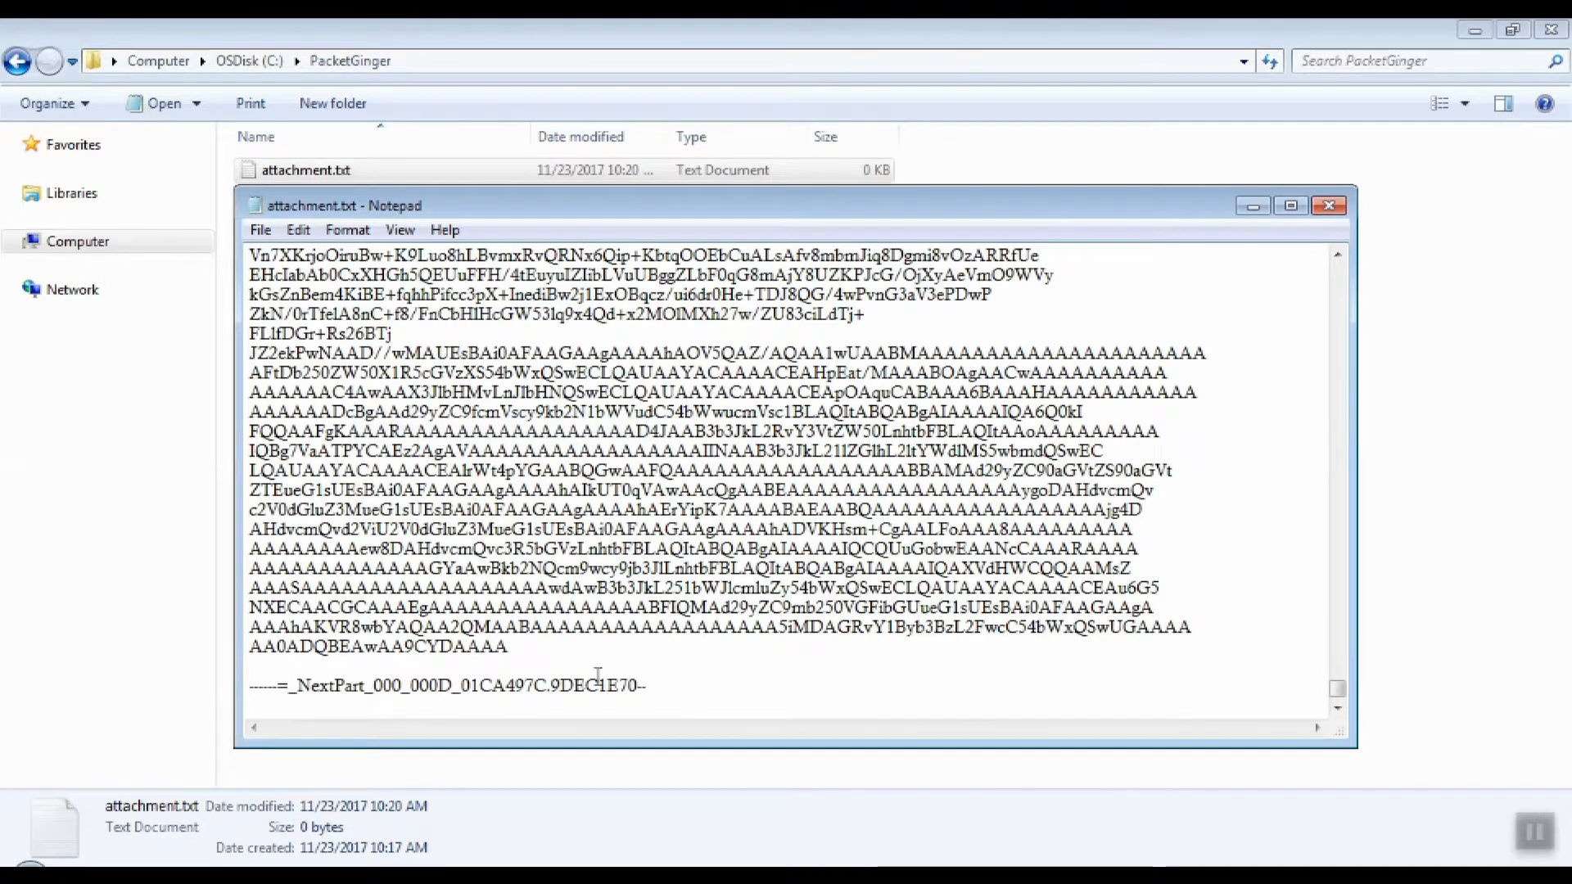
# Delete the trailing MIME boundary line from the pasted text in attachment.txt.
pyautogui.moveTo(712, 691); pyautogui.dragTo(218, 655)
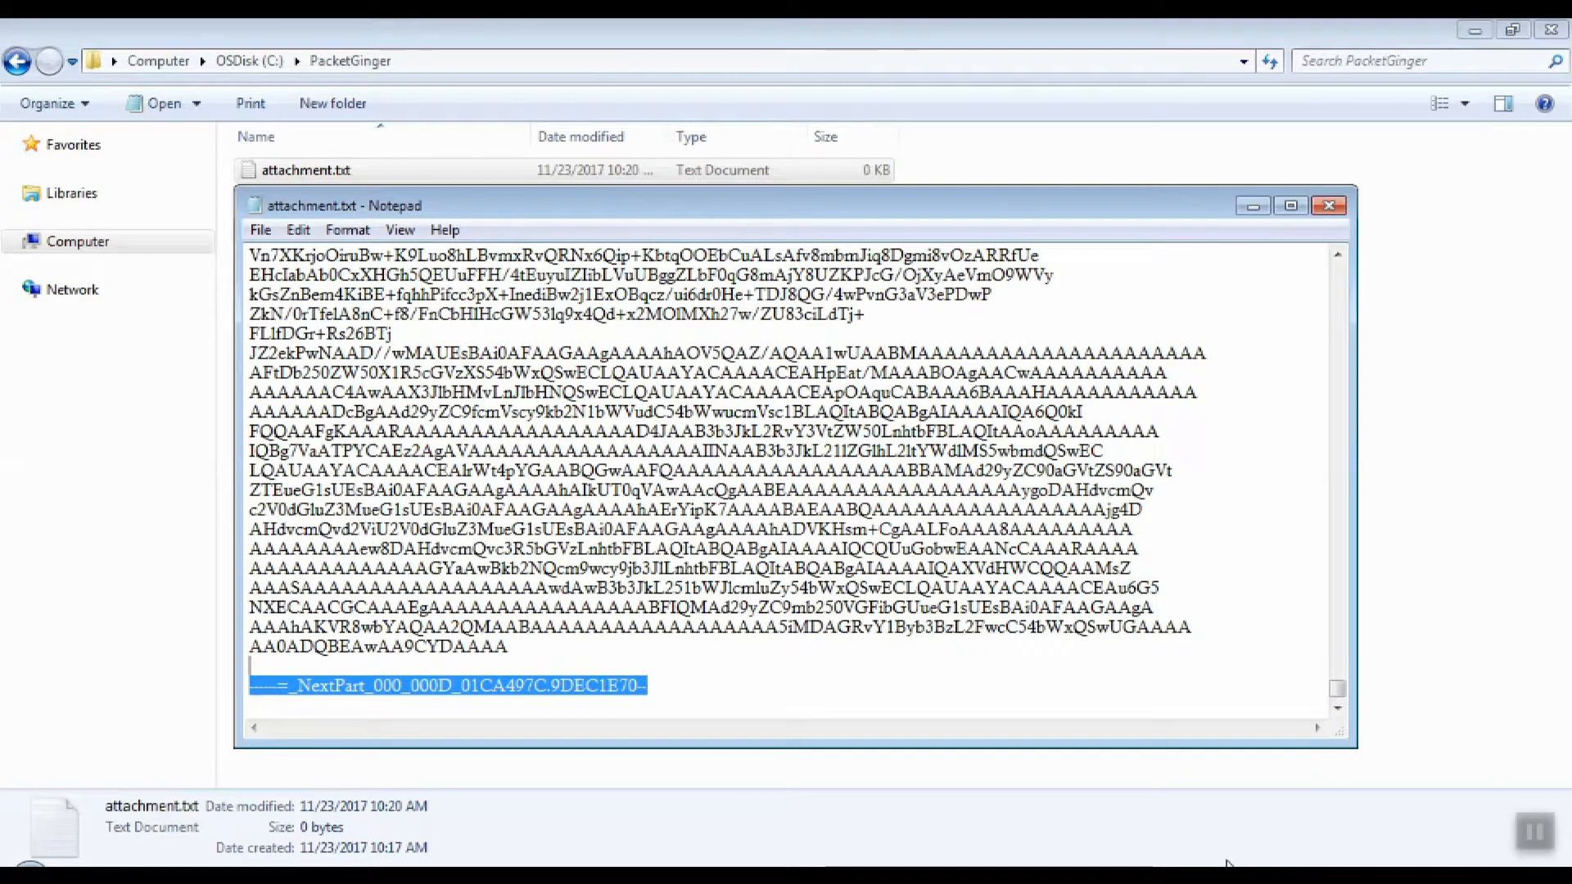
pyautogui.press('BackSpace')
pyautogui.press('BackSpace')
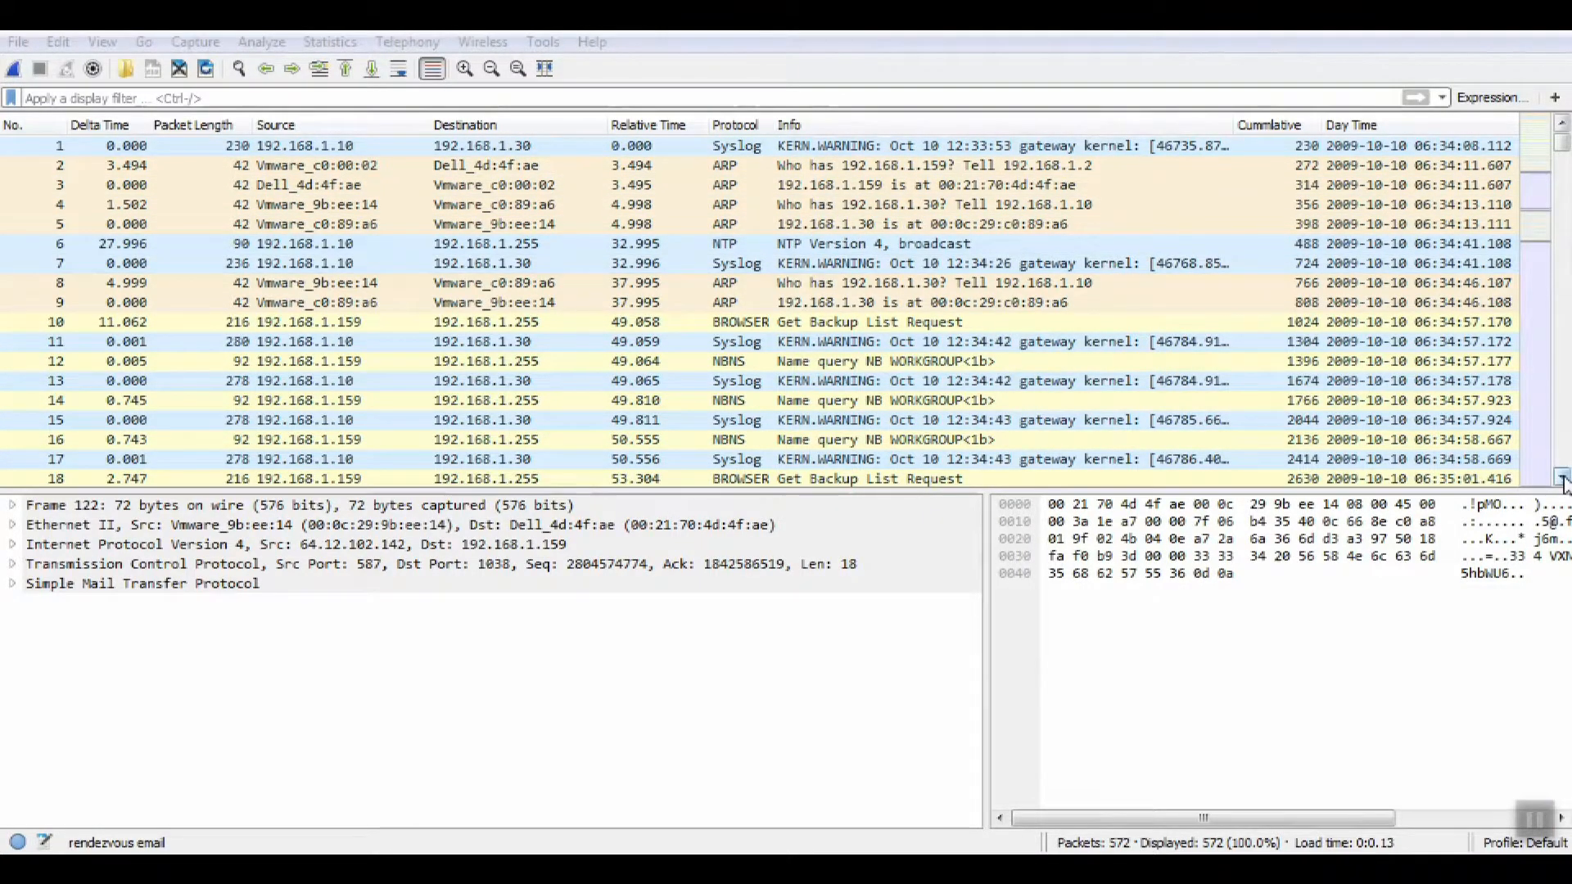
# In Wireshark, follow the TCP stream of packet 122, the server's AUTH LOGIN response on port 1038.
pyautogui.scroll(-3, 1563, 479)
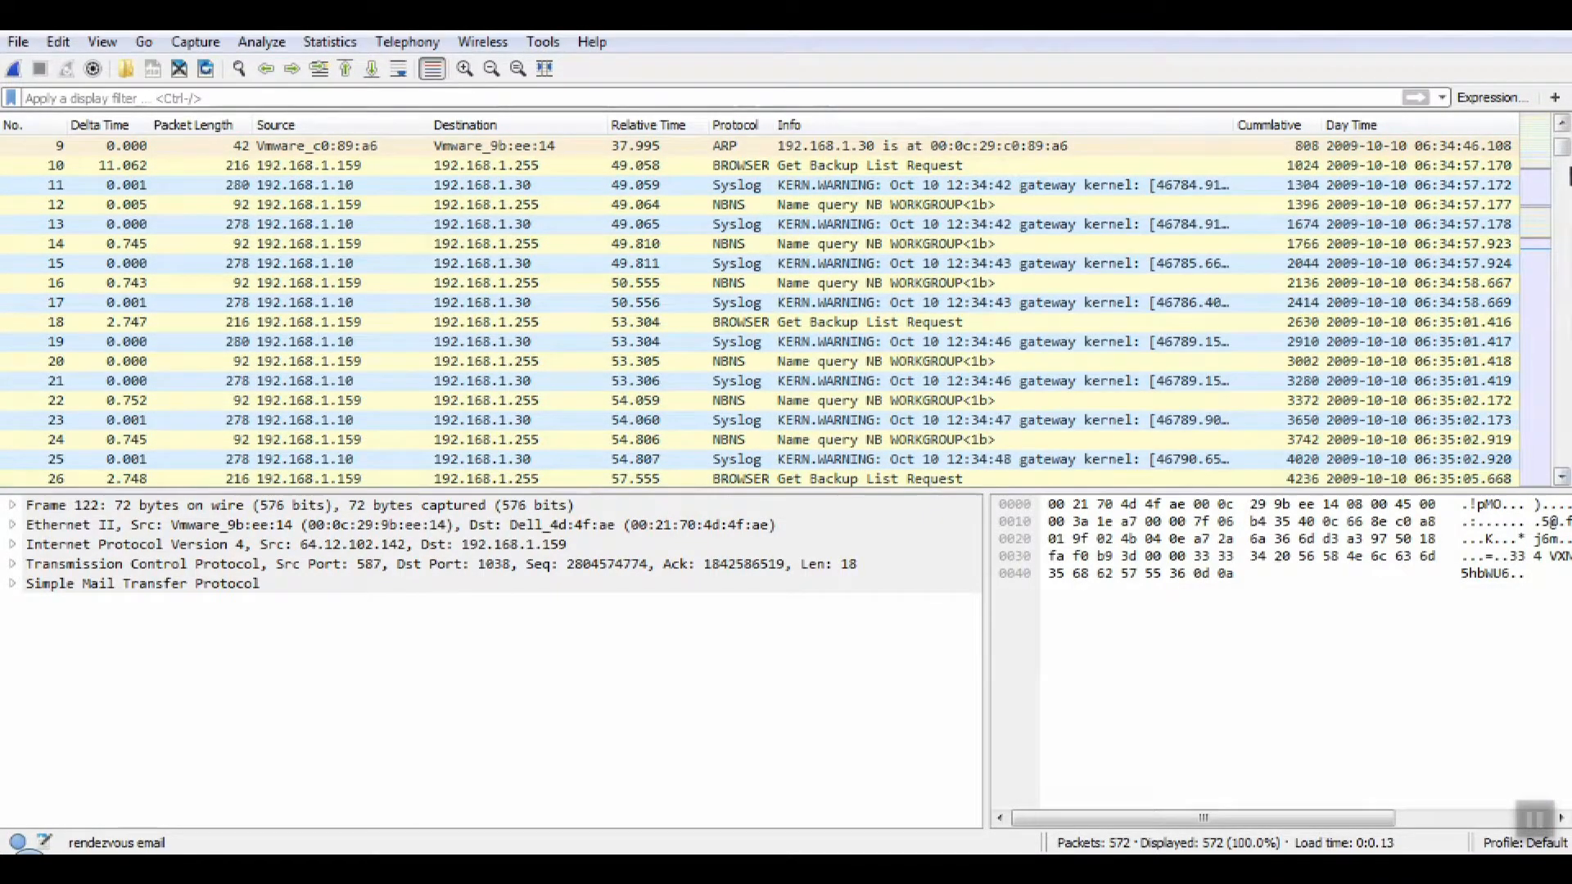
pyautogui.moveTo(1565, 150); pyautogui.dragTo(1565, 175)
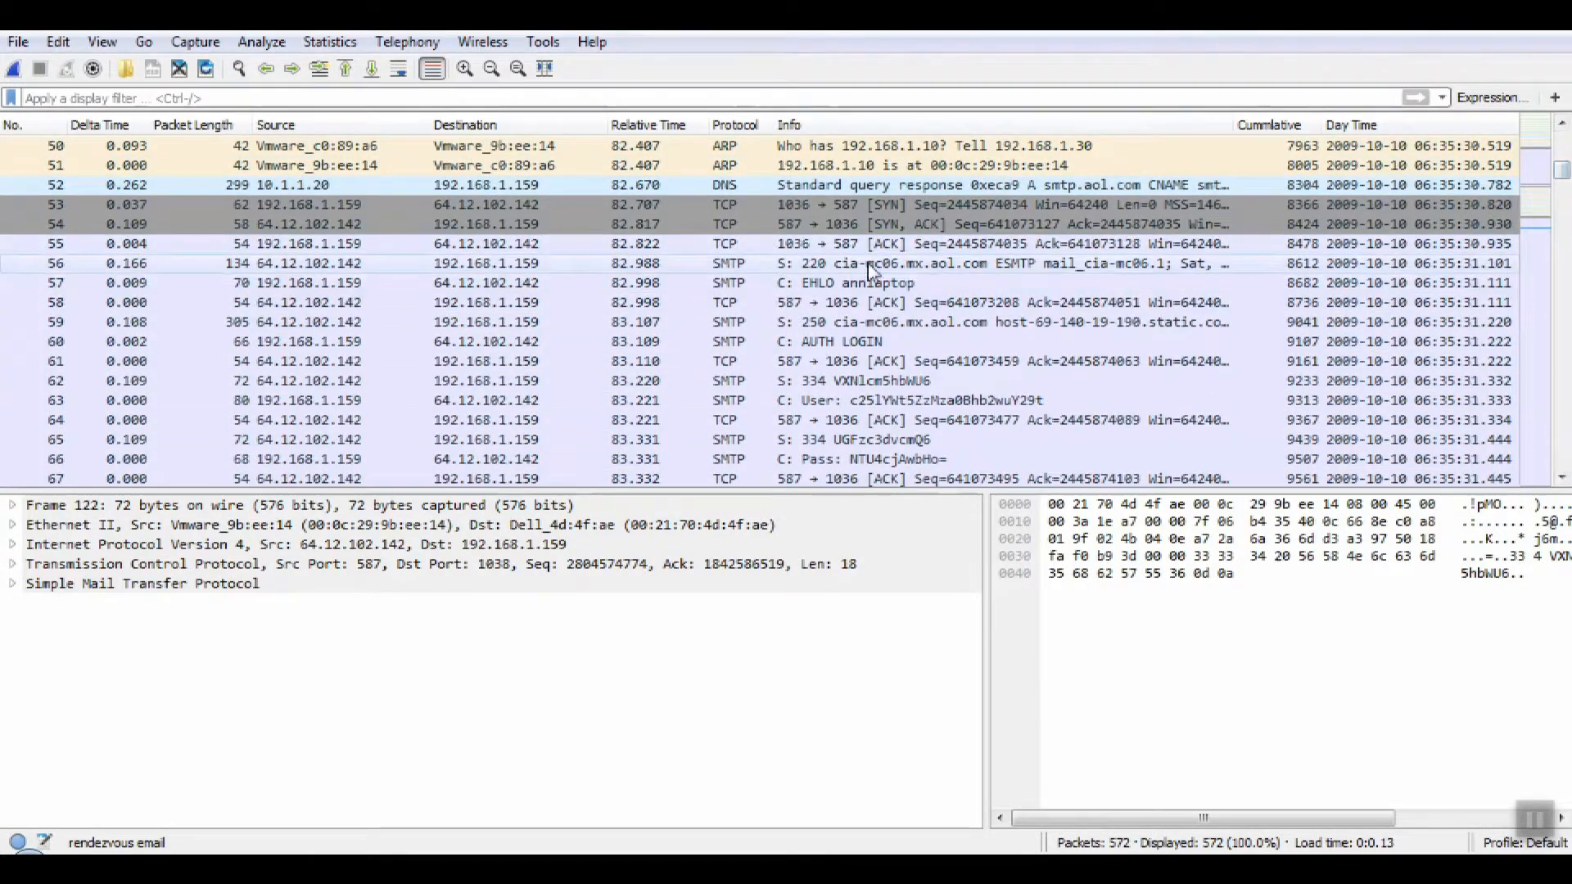
pyautogui.moveTo(1565, 175); pyautogui.dragTo(1565, 211)
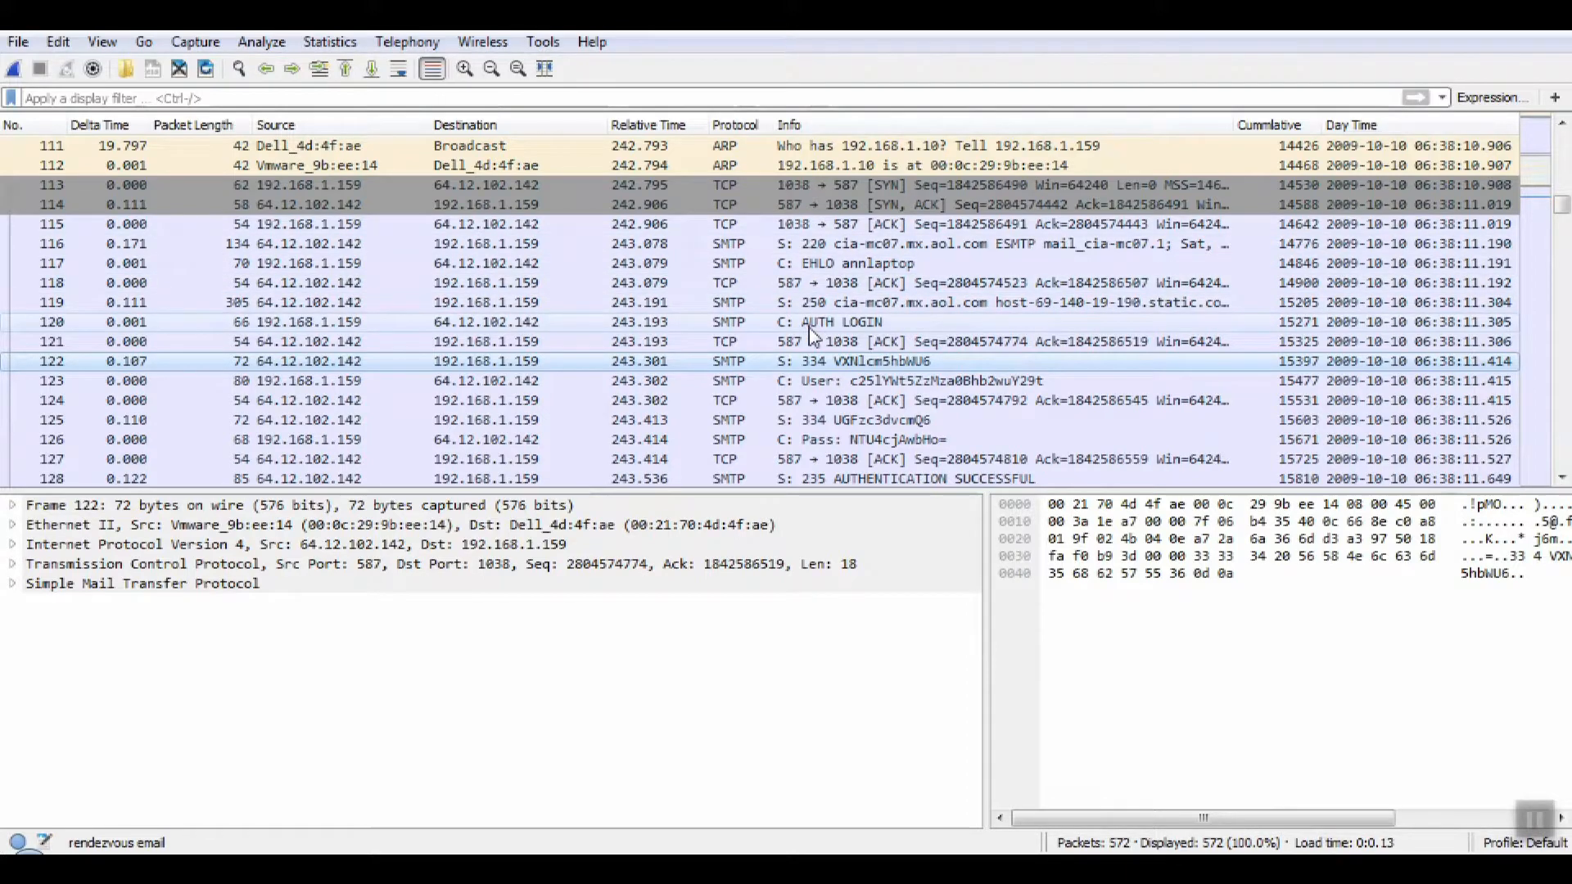
pyautogui.rightClick(815, 362)
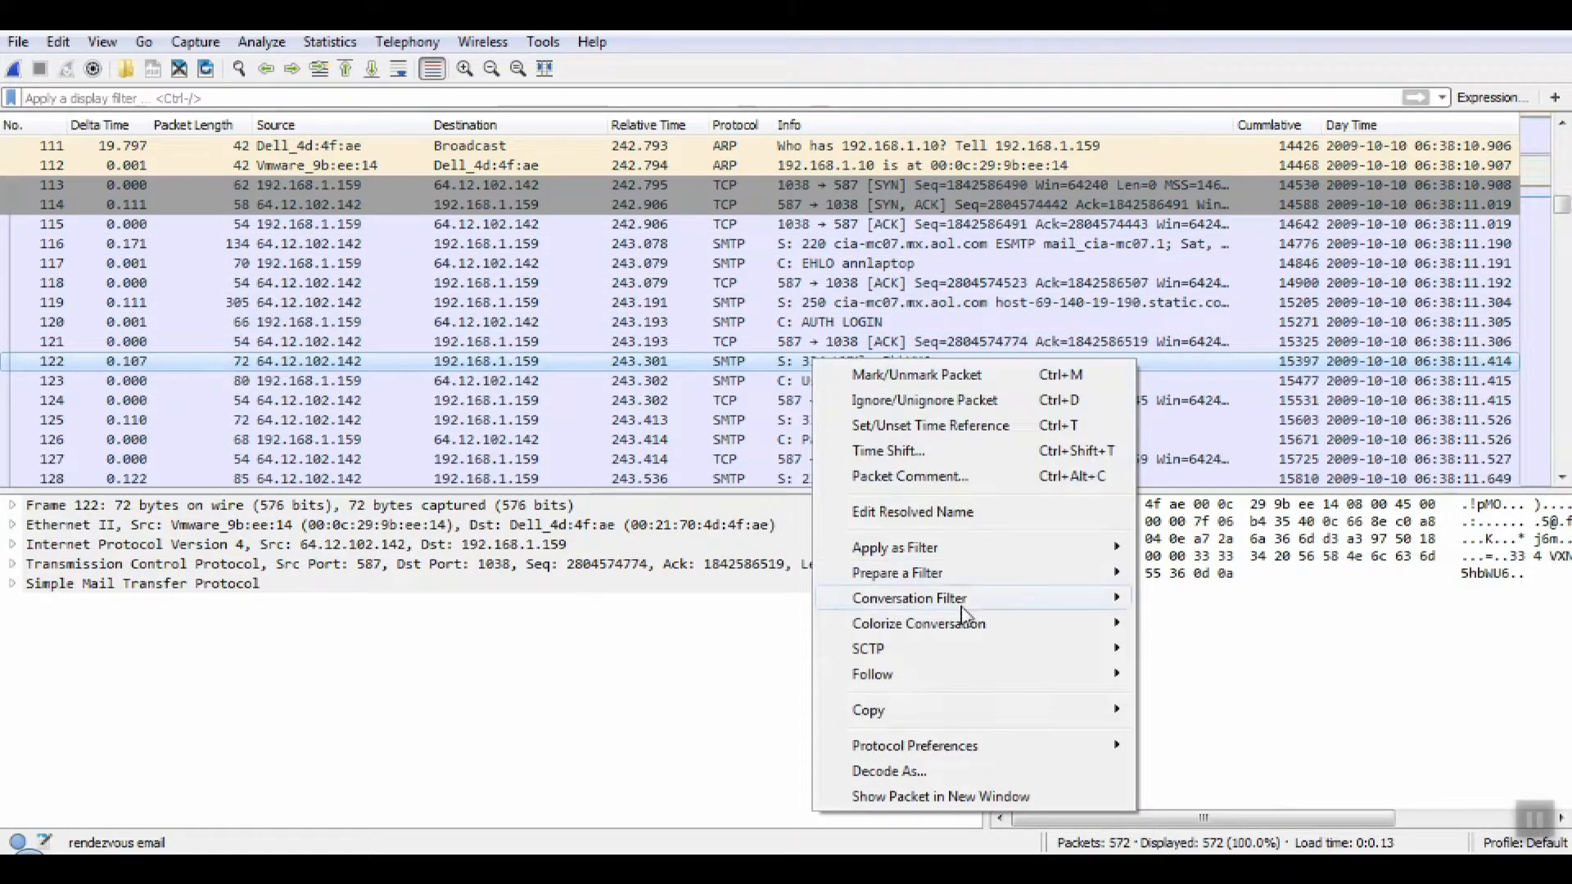
pyautogui.moveTo(999, 682)
pyautogui.click(1189, 679)
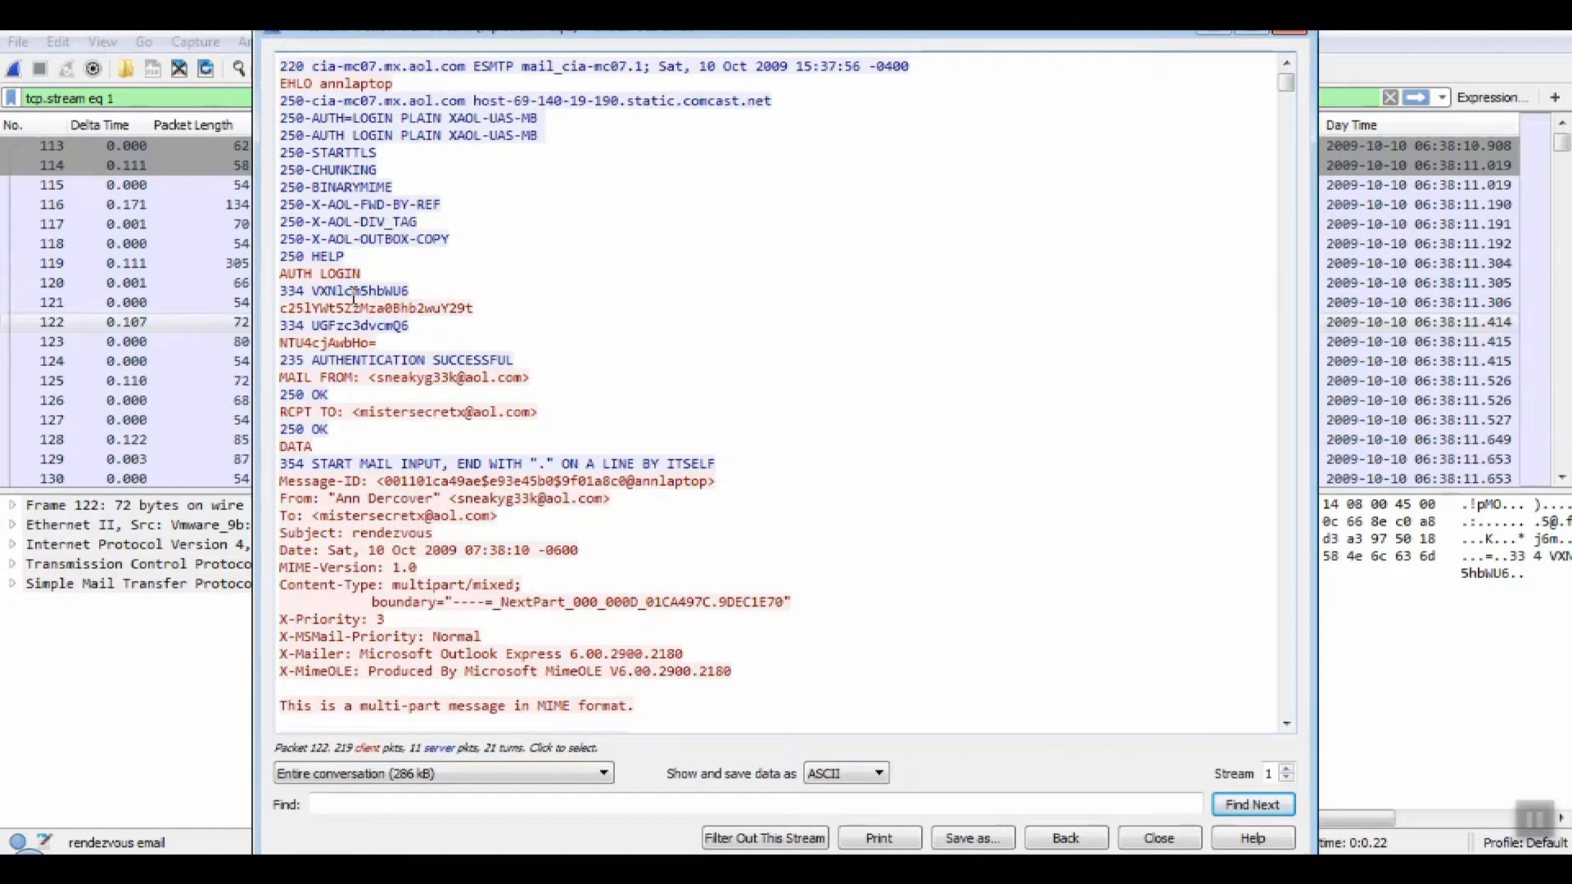
# Examine the encoded username and password lines after AUTH LOGIN in the followed stream.
pyautogui.moveTo(316, 295); pyautogui.dragTo(402, 306)
pyautogui.click(325, 329)
pyautogui.click(336, 342)
pyautogui.click(354, 361)
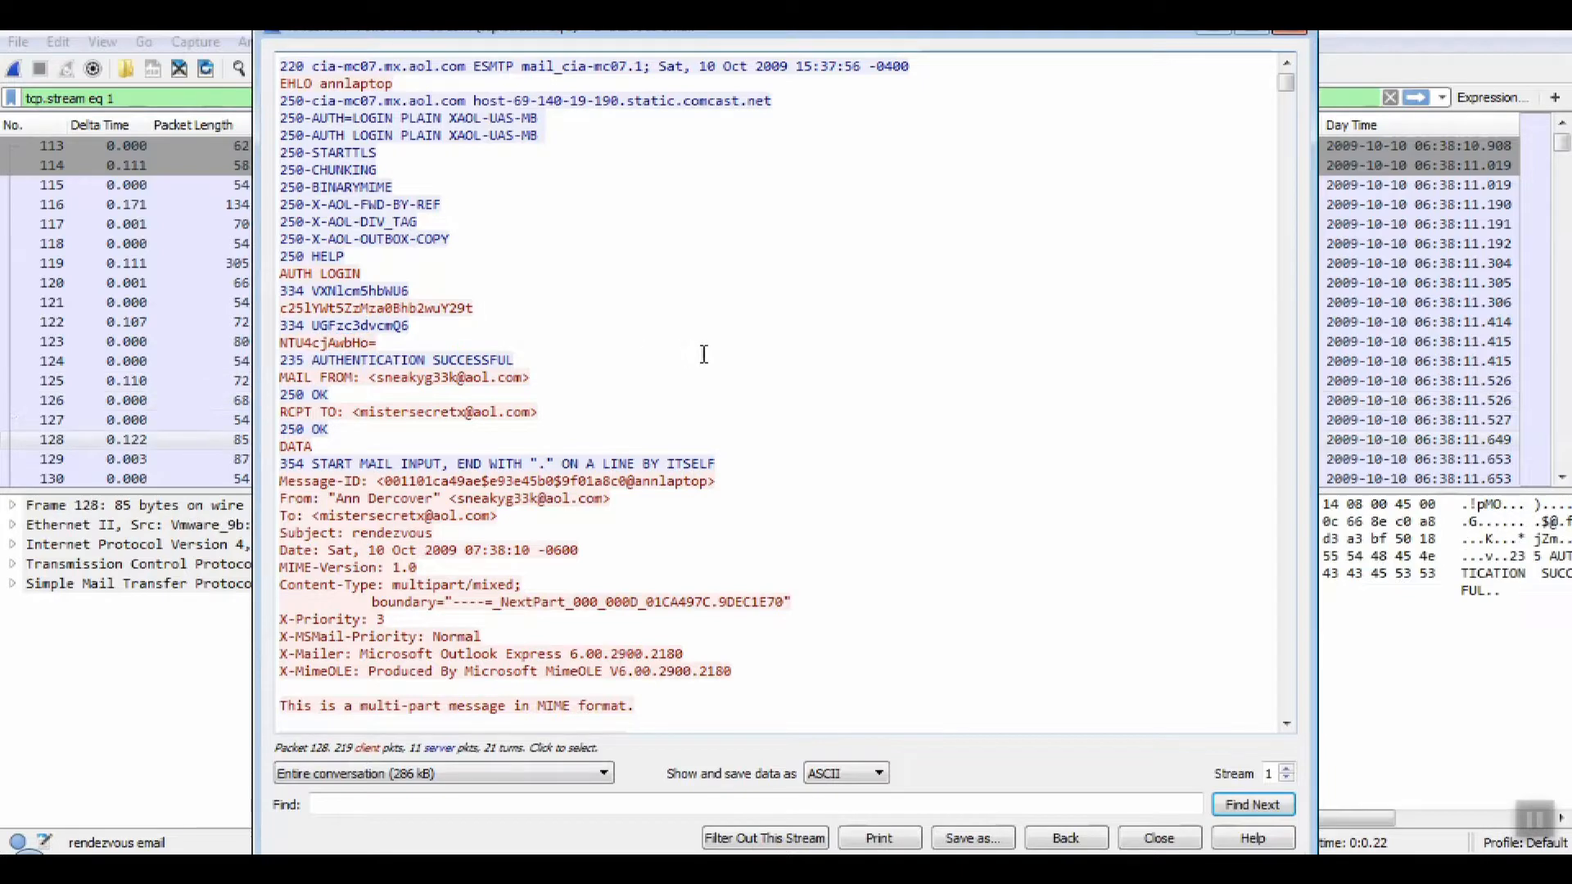
pyautogui.scroll(-12, 1286, 90)
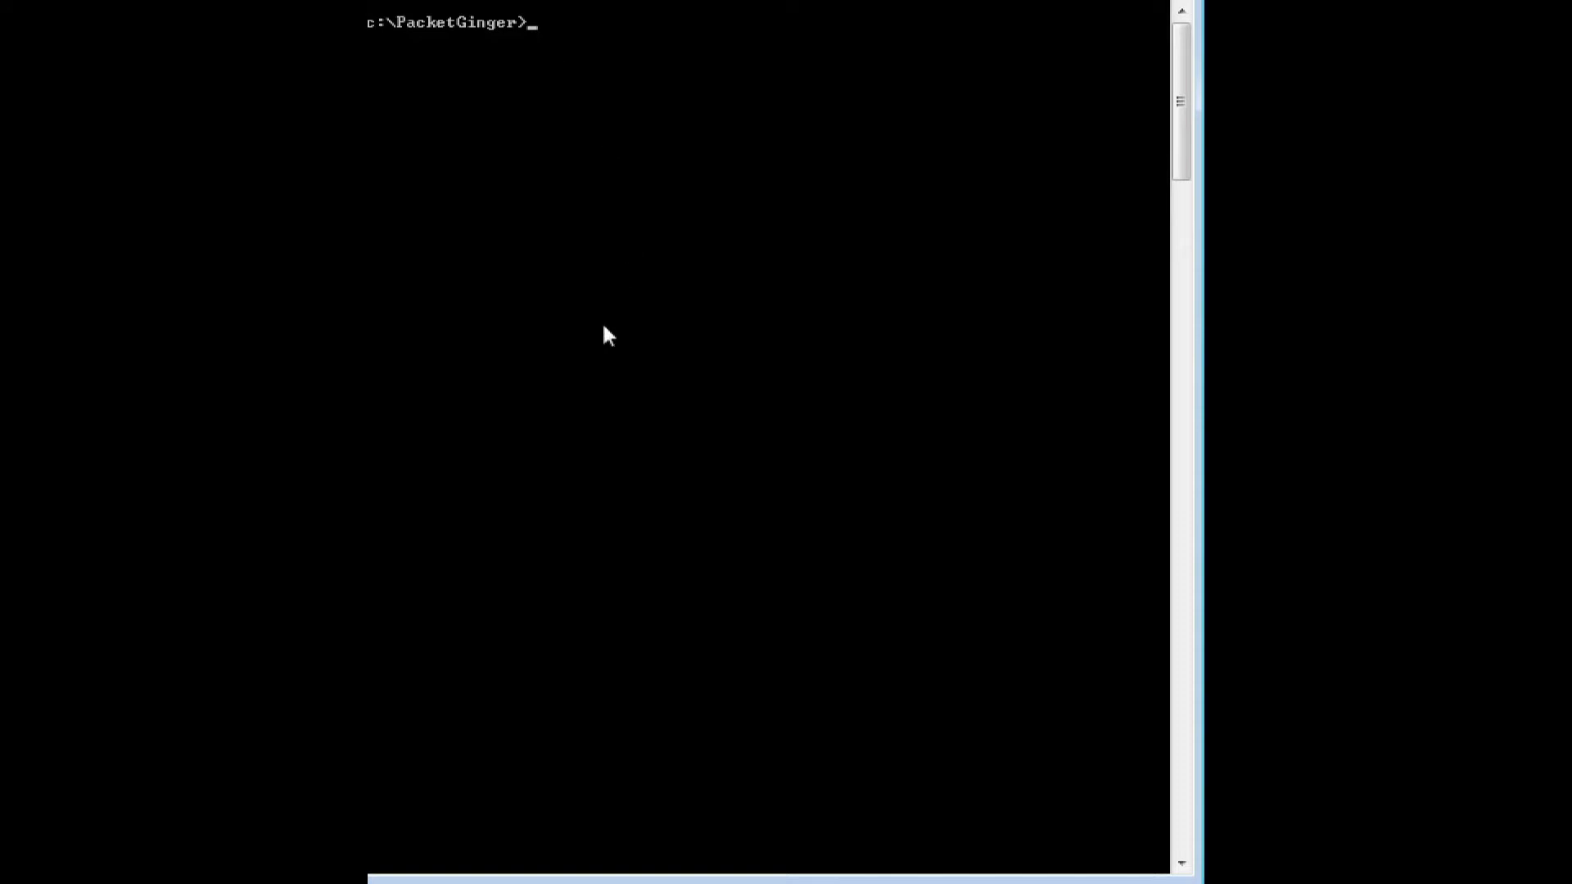
# In the command prompt, list the c:\PacketGinger folder and begin a certutil -dec command to decode the base64 file.
pyautogui.write('dir')
pyautogui.press('Return')
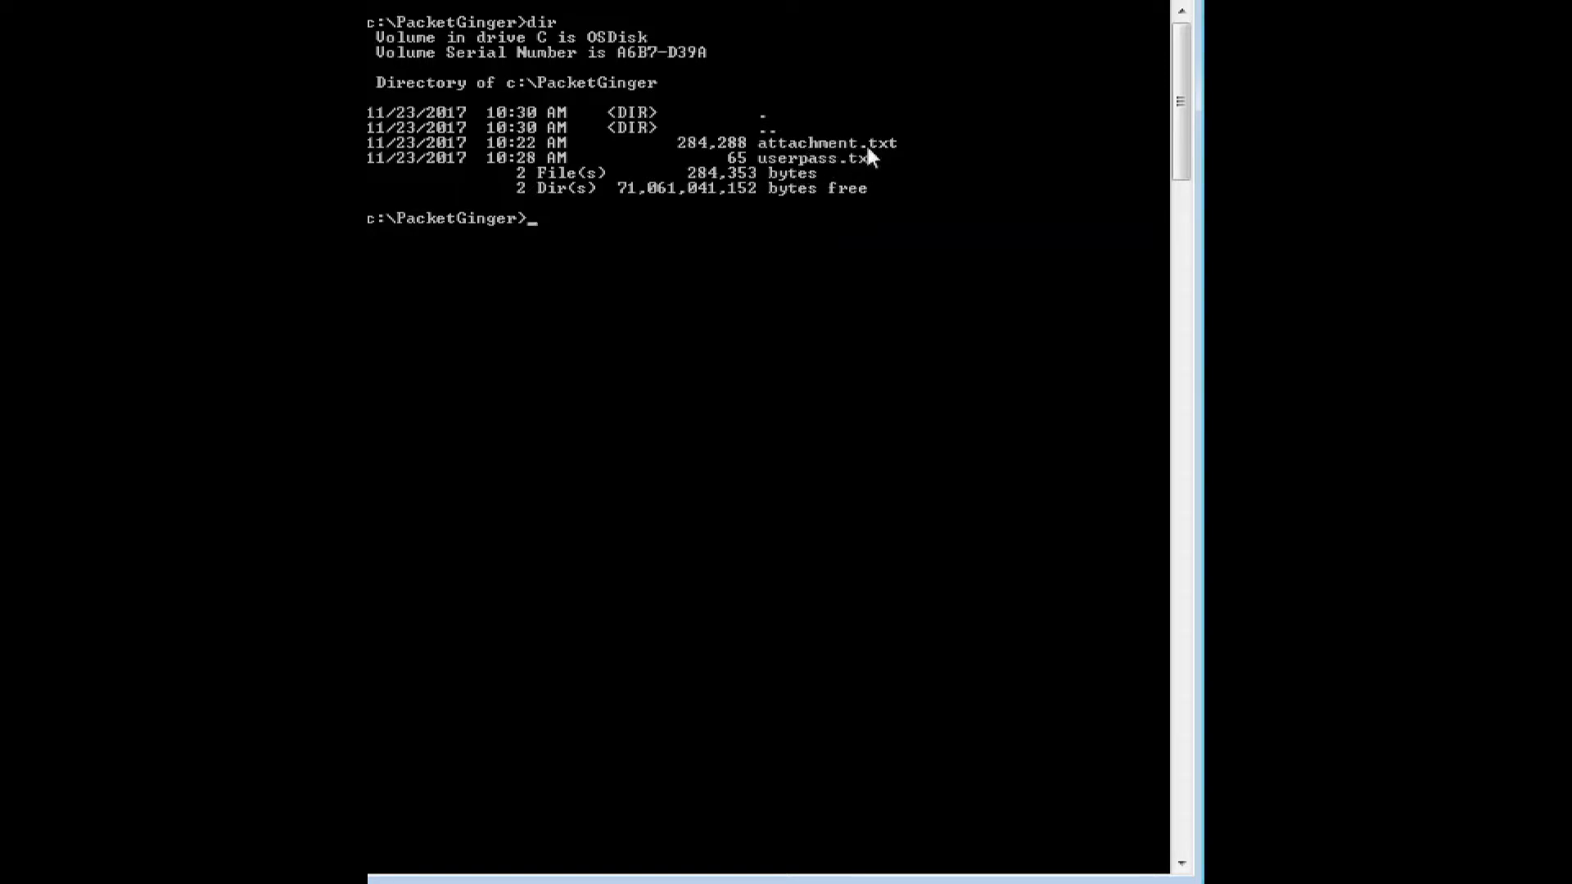
pyautogui.write('certutil -decode userpass.txt decodedpass.txt')
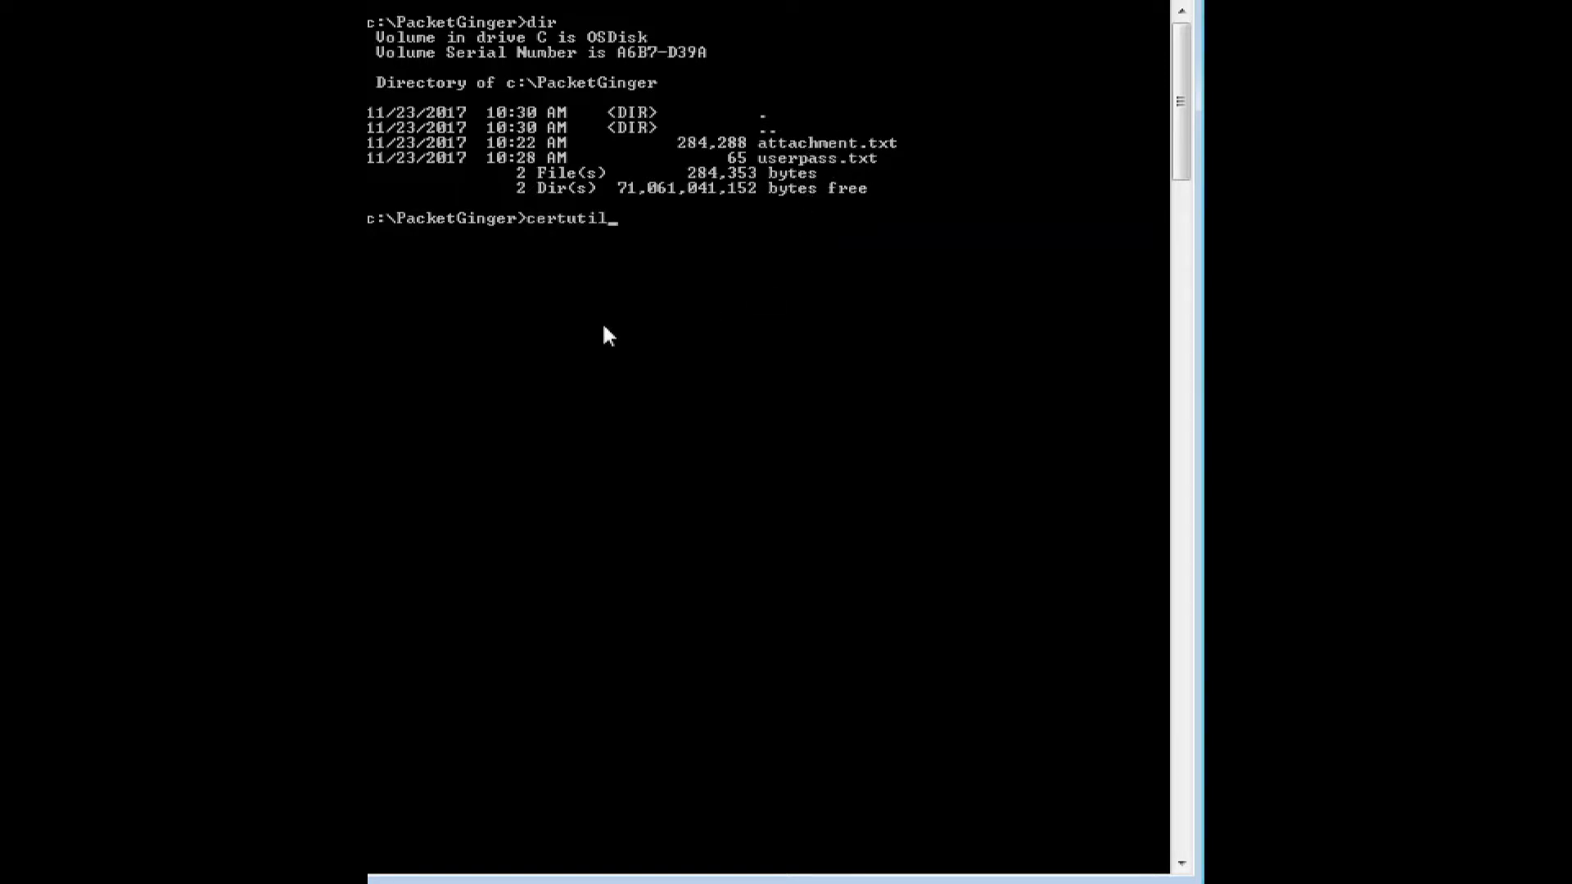
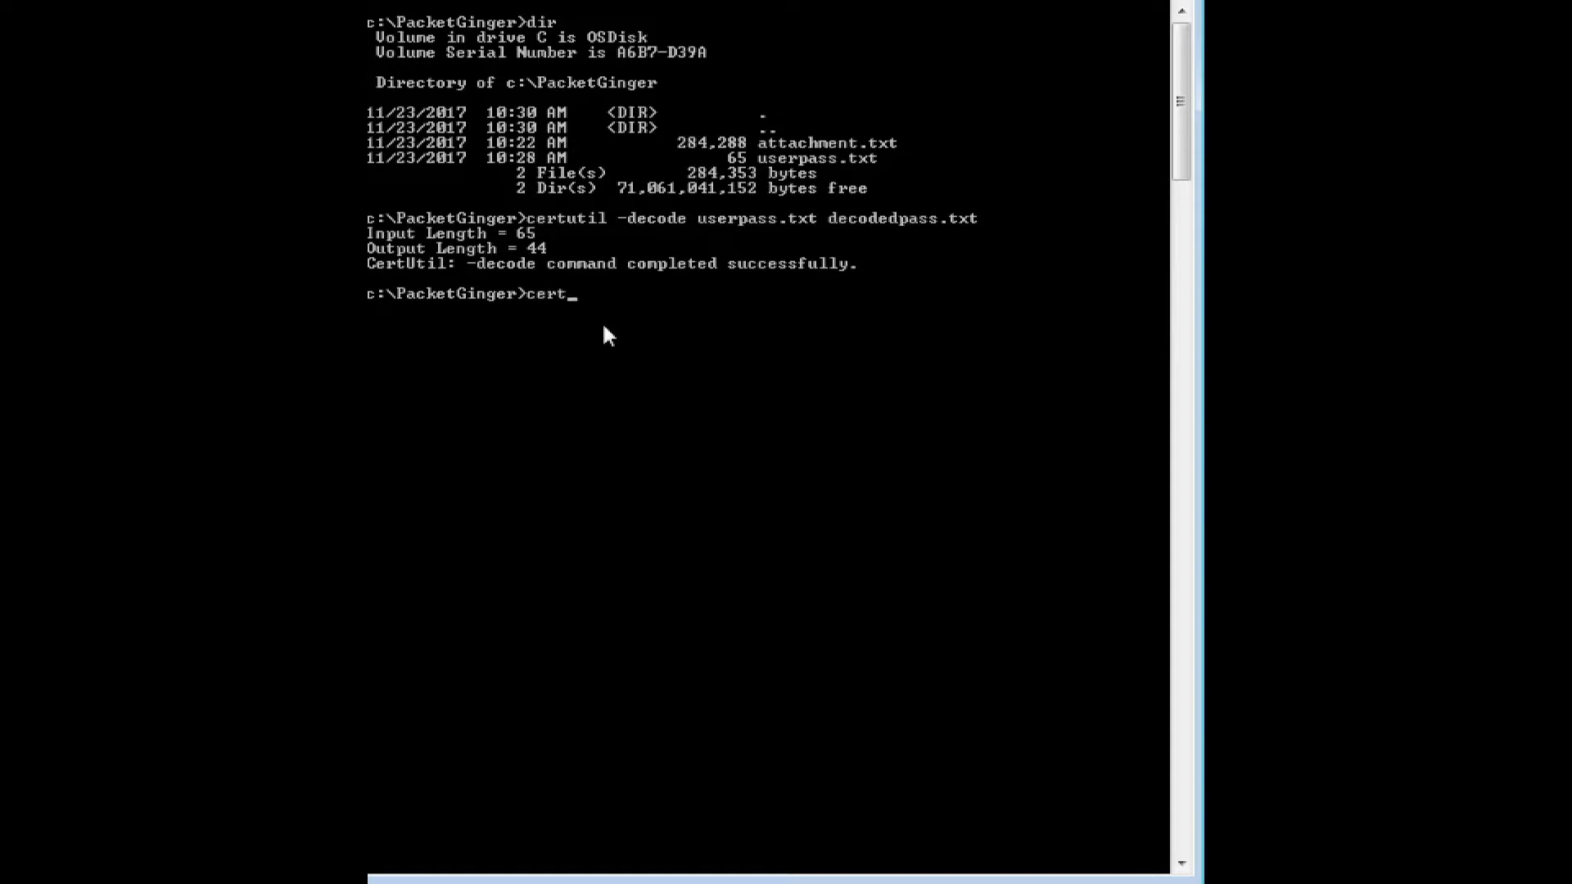
# Continue entering a new certutil -decode command at the c:\PacketGinger prompt to decode another base64 file.
pyautogui.write('ecode attachment.txt decodedattachment')
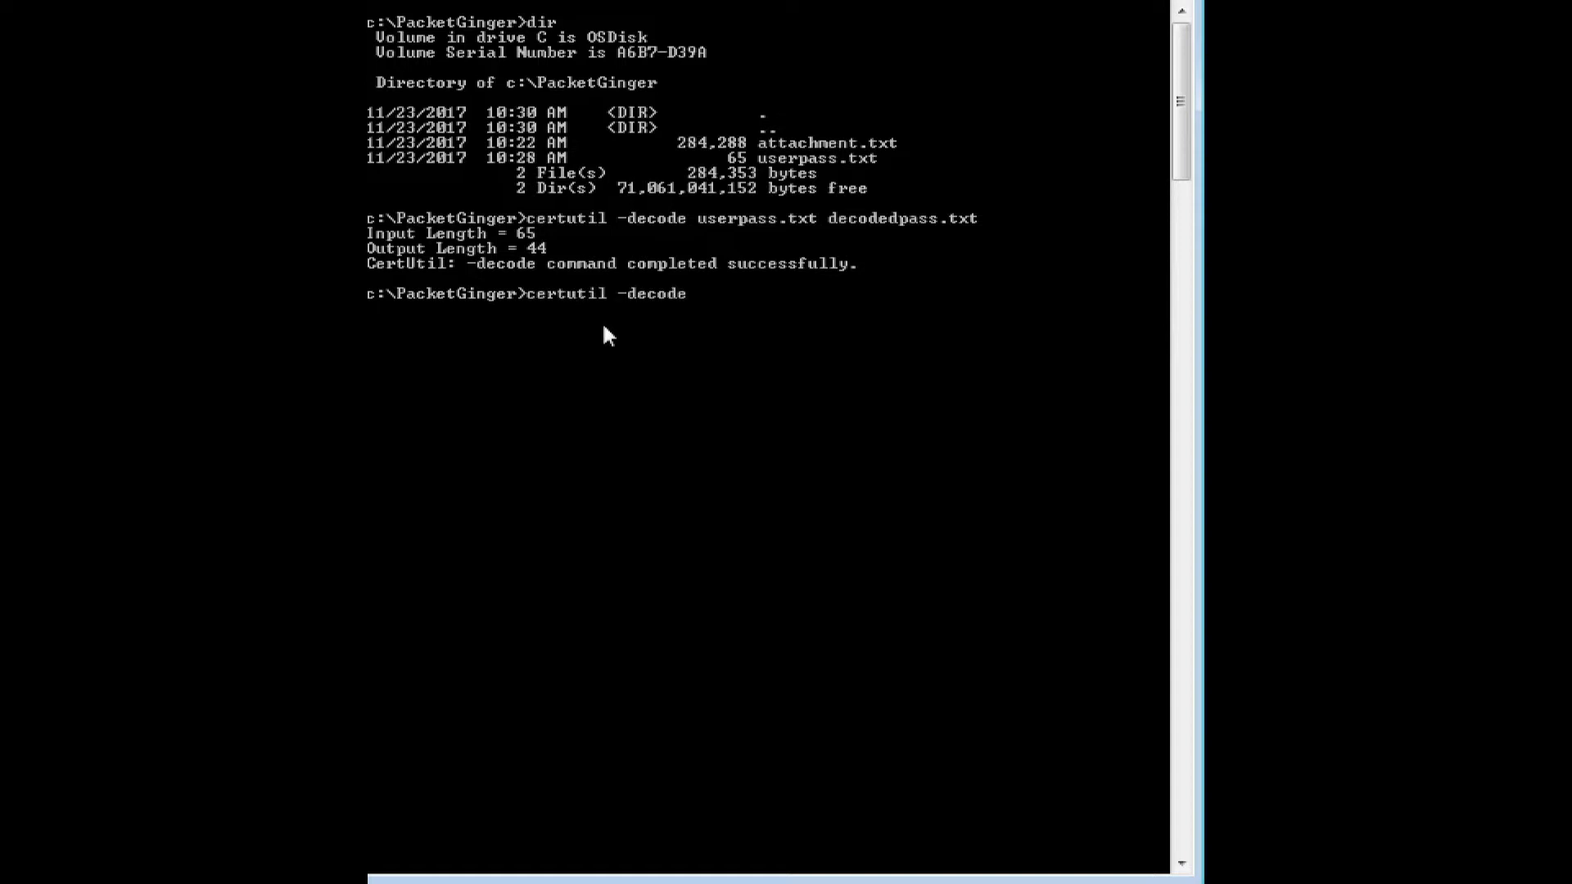
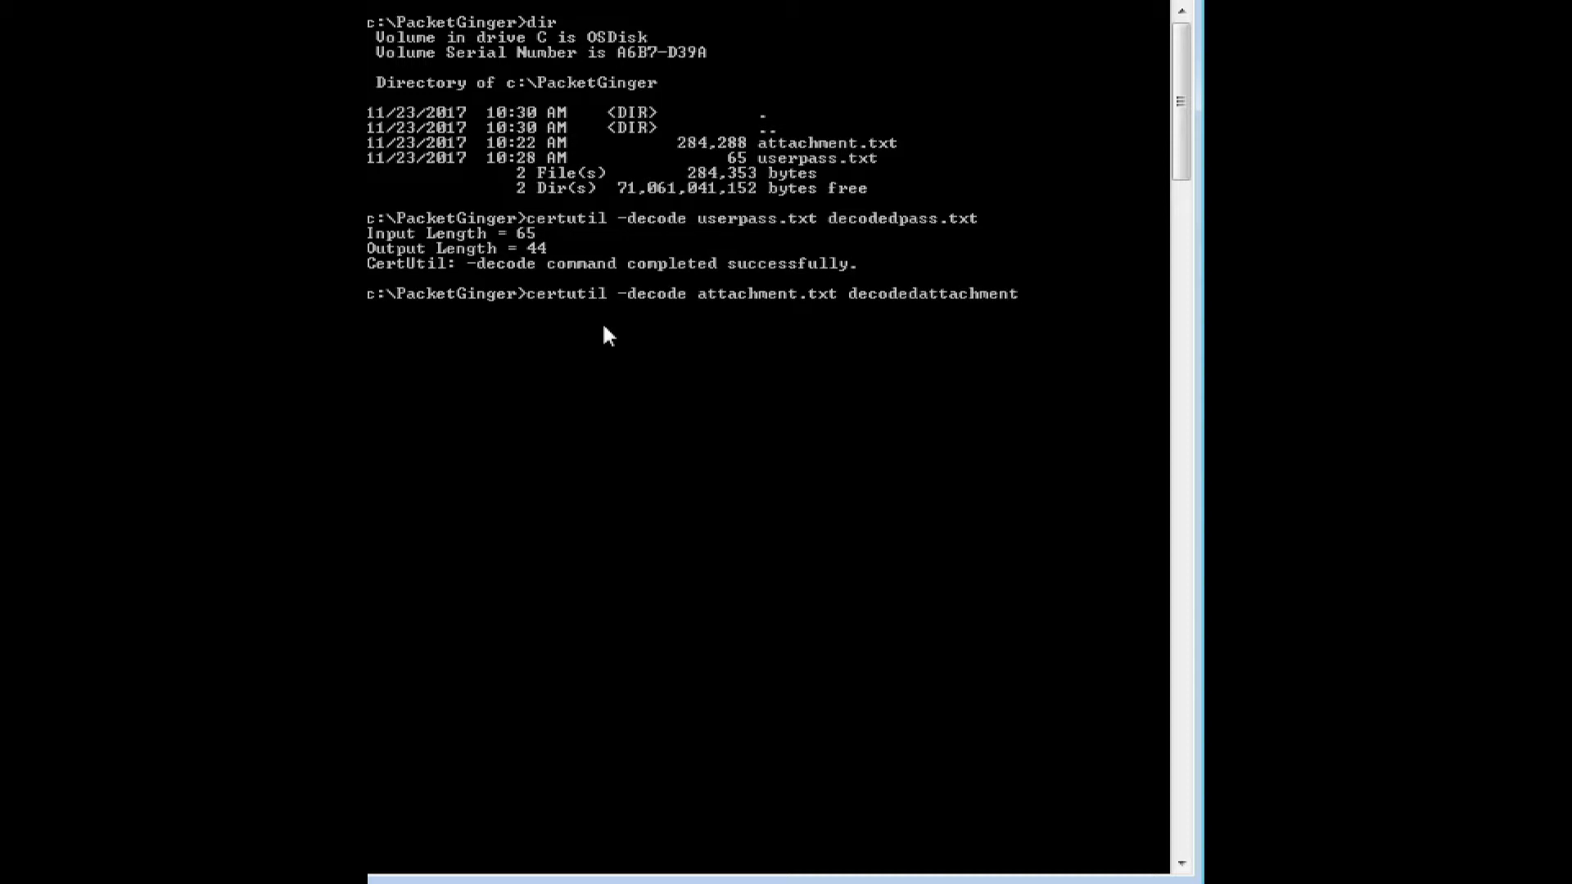
# Finish and run the command decoding attachment.txt into decodedattachment.docx with certutil -decode.
pyautogui.write('.docx')
pyautogui.press('Return')
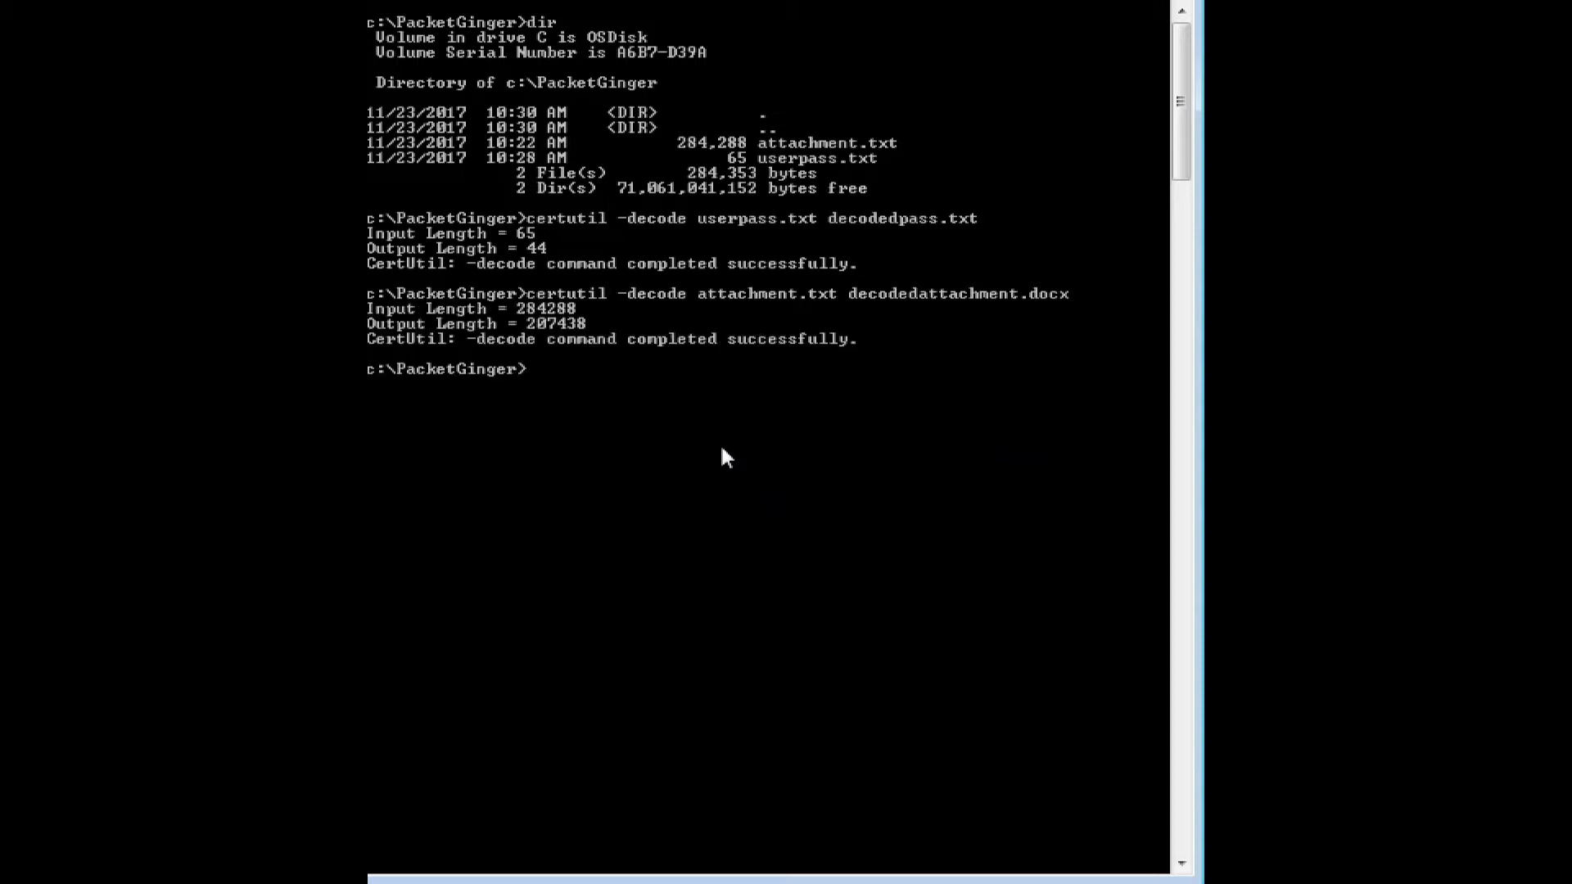
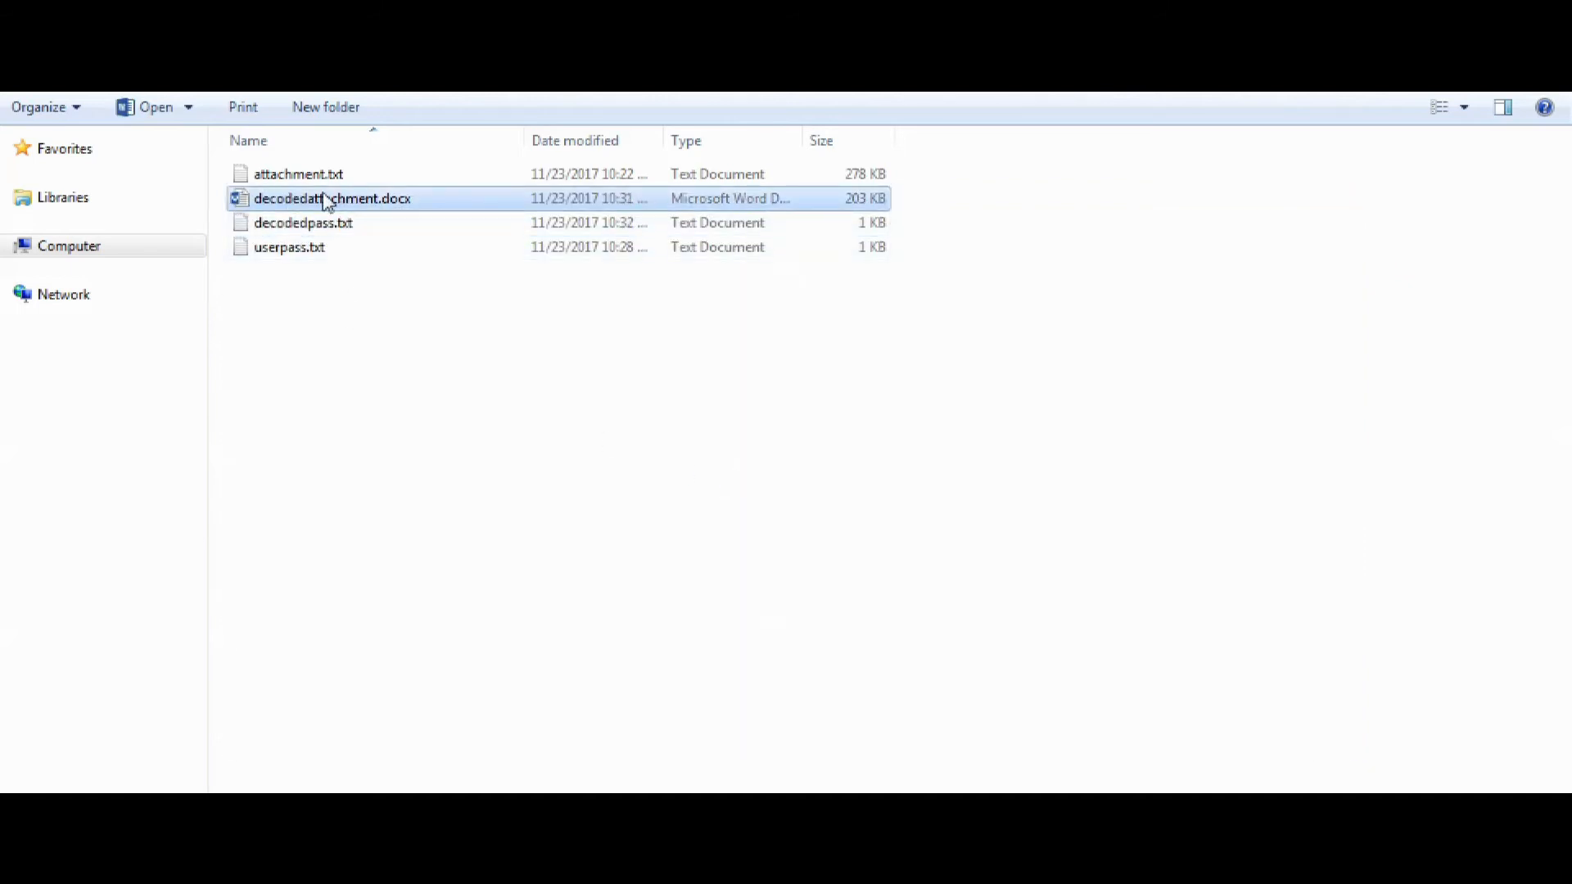
# Open decodedattachment.docx to view the recovered attachment.
pyautogui.doubleClick(309, 206)
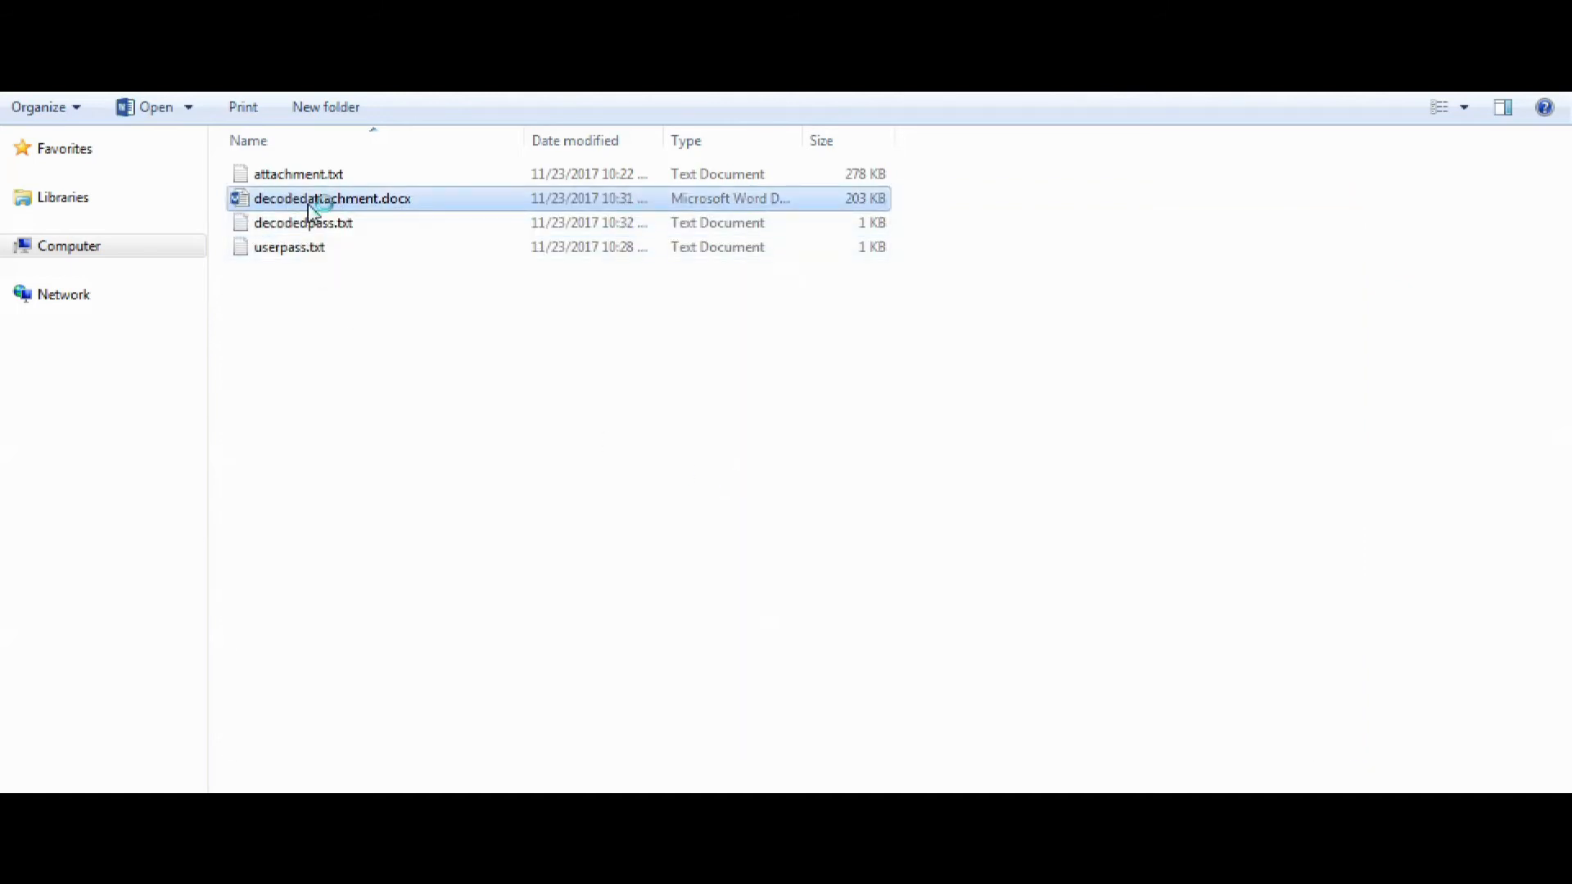